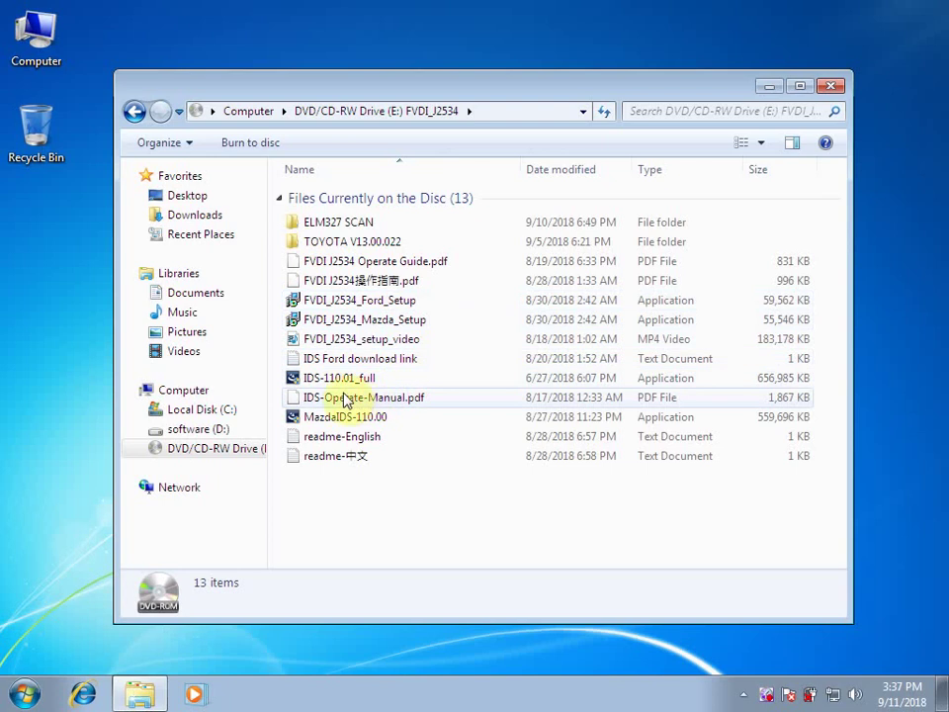
Step: Open the IDS-110.01_full installer from the FVDI_J2534 disc with English (United States) as setup language, and minimize the file window
{"action": "left_click", "coordinate": [329, 382]}
{"action": "right_click", "coordinate": [329, 382]}
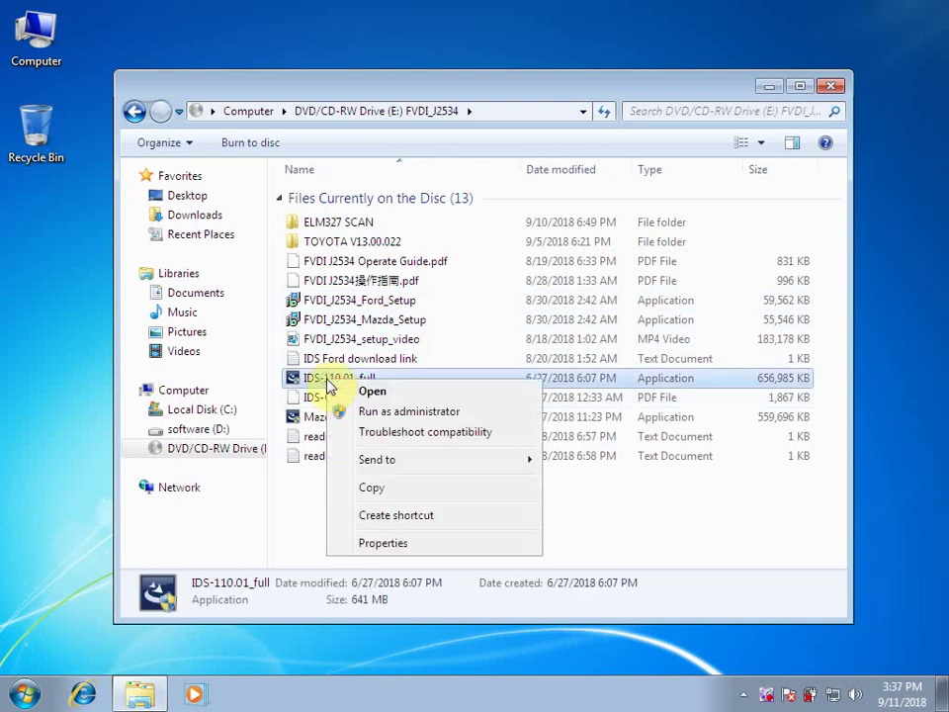
{"action": "left_click", "coordinate": [374, 392]}
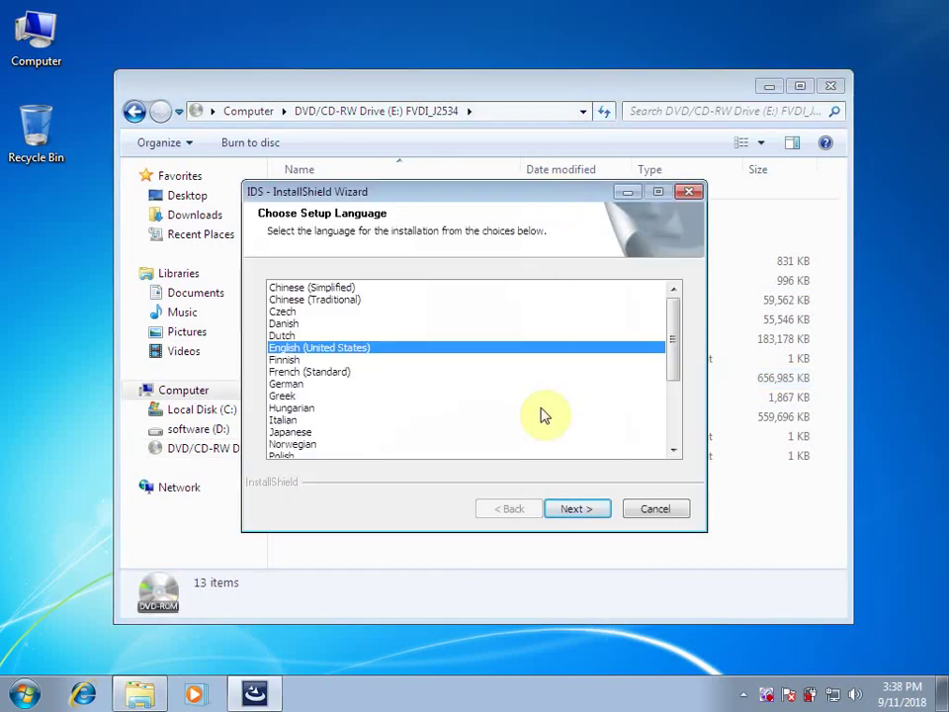
{"action": "left_click", "coordinate": [588, 522]}
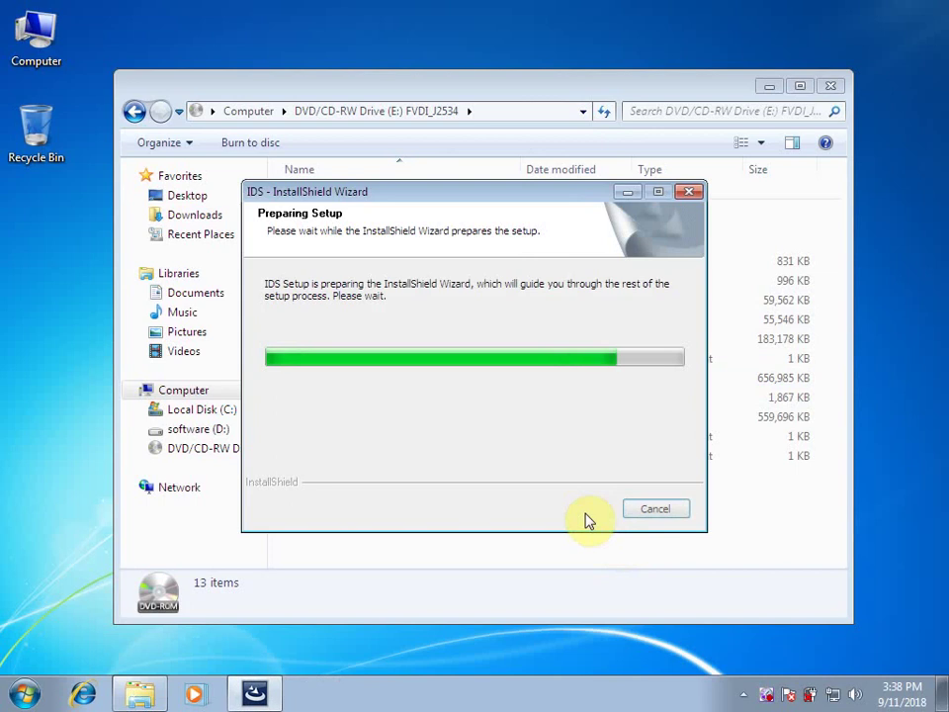
{"action": "left_click", "coordinate": [778, 89]}
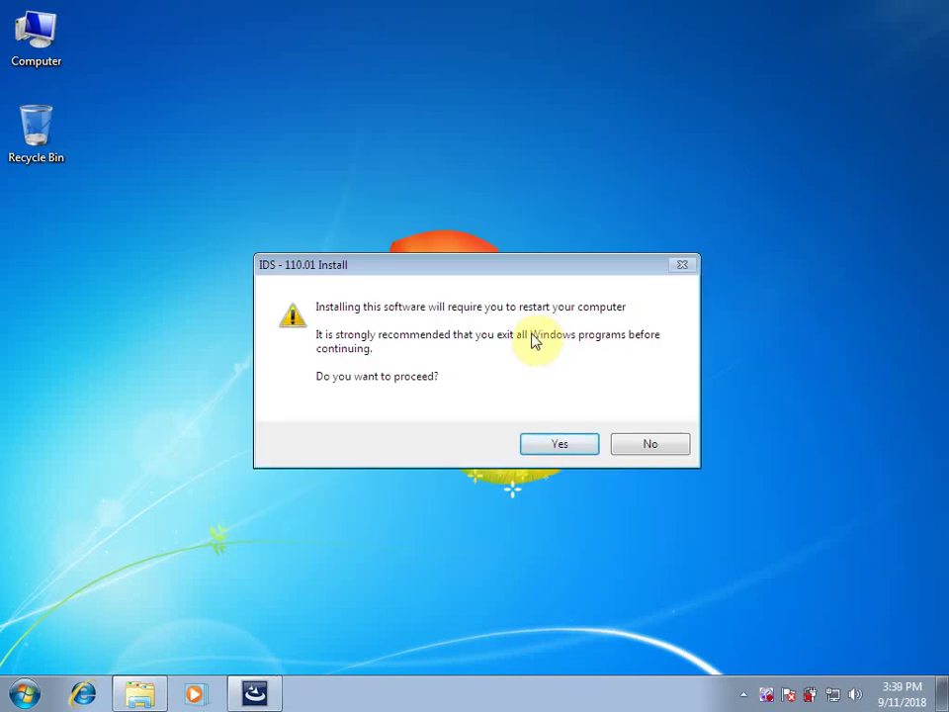
Step: Proceed with the IDS 110.01 installation, accept the license agreement, install the program and reboot the computer
{"action": "left_click", "coordinate": [569, 449]}
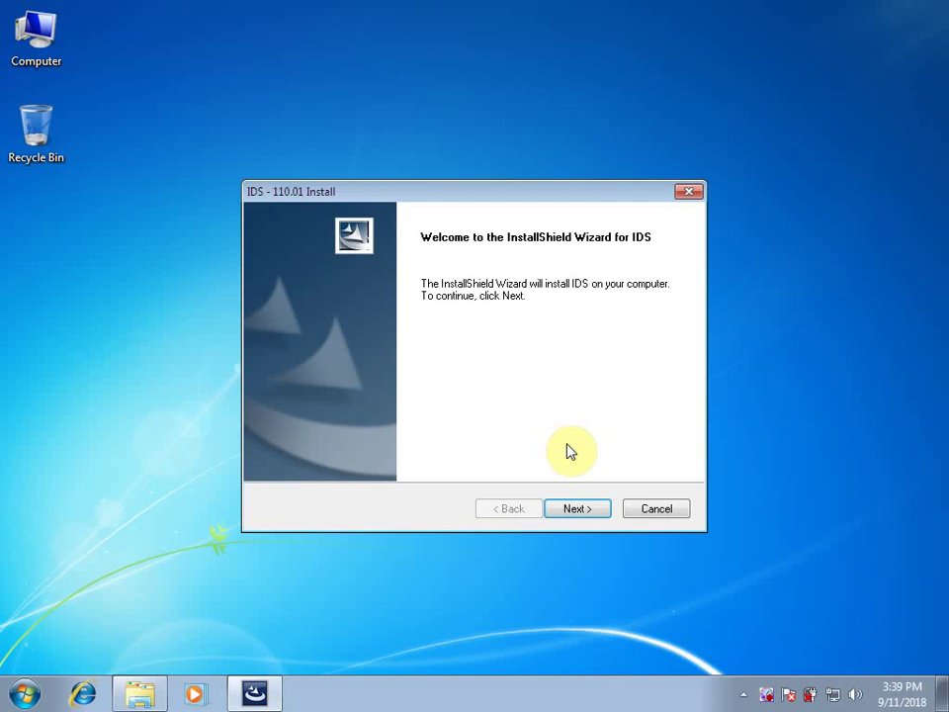
{"action": "left_click", "coordinate": [579, 509]}
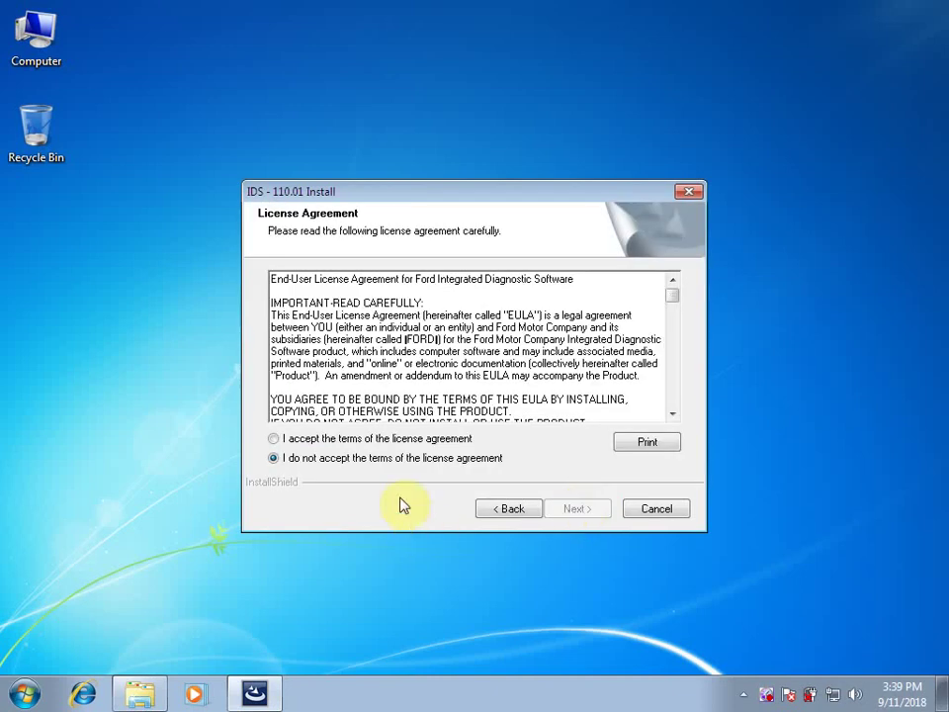
{"action": "left_click", "coordinate": [417, 441]}
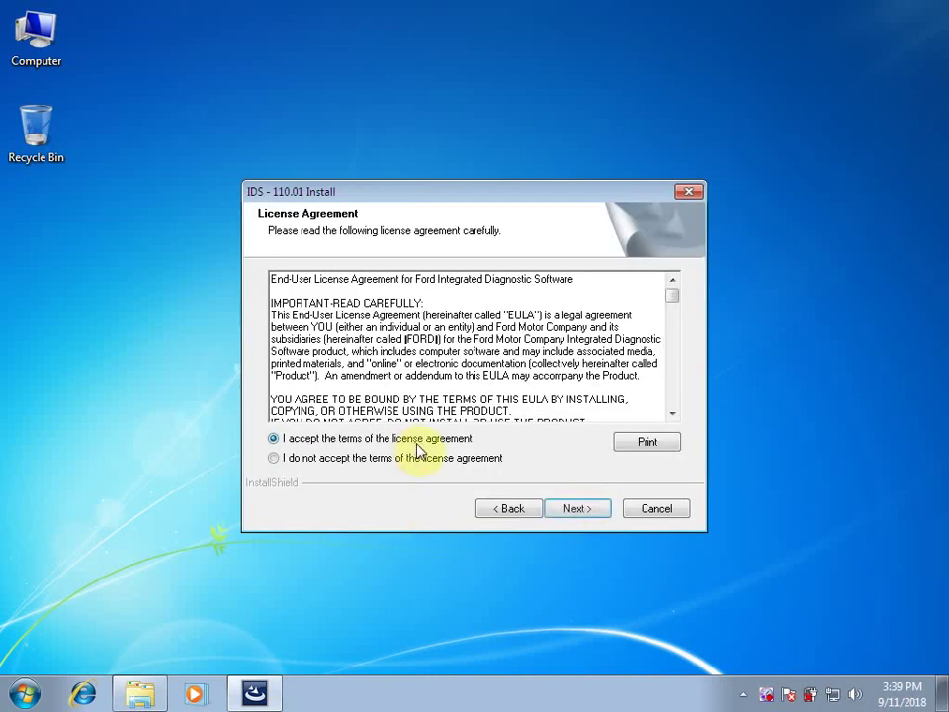
{"action": "left_click", "coordinate": [574, 508]}
{"action": "left_click", "coordinate": [588, 545]}
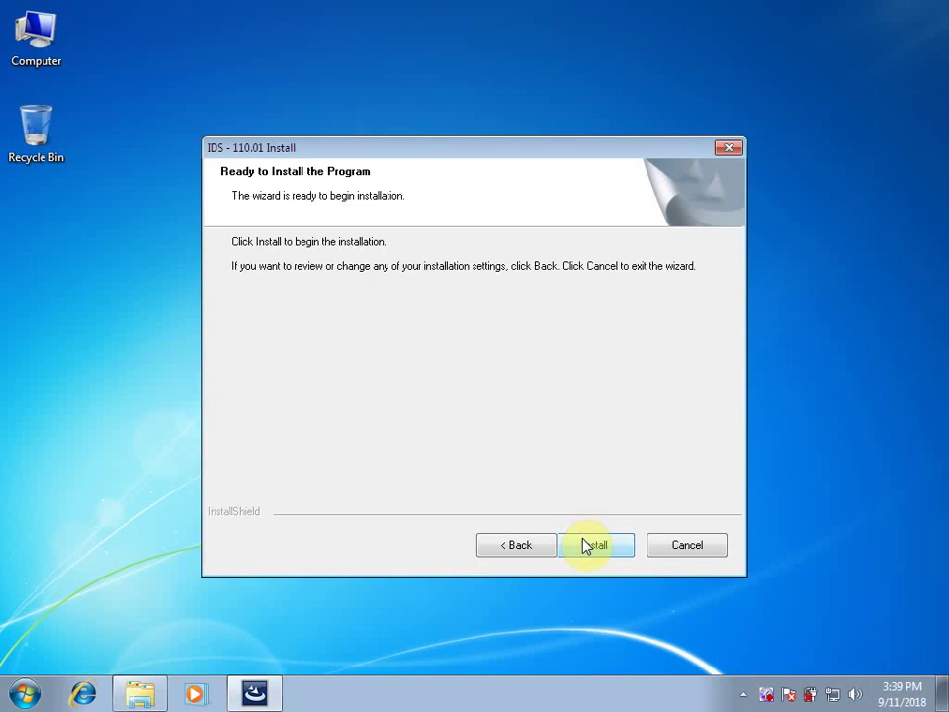
{"action": "left_click", "coordinate": [590, 545]}
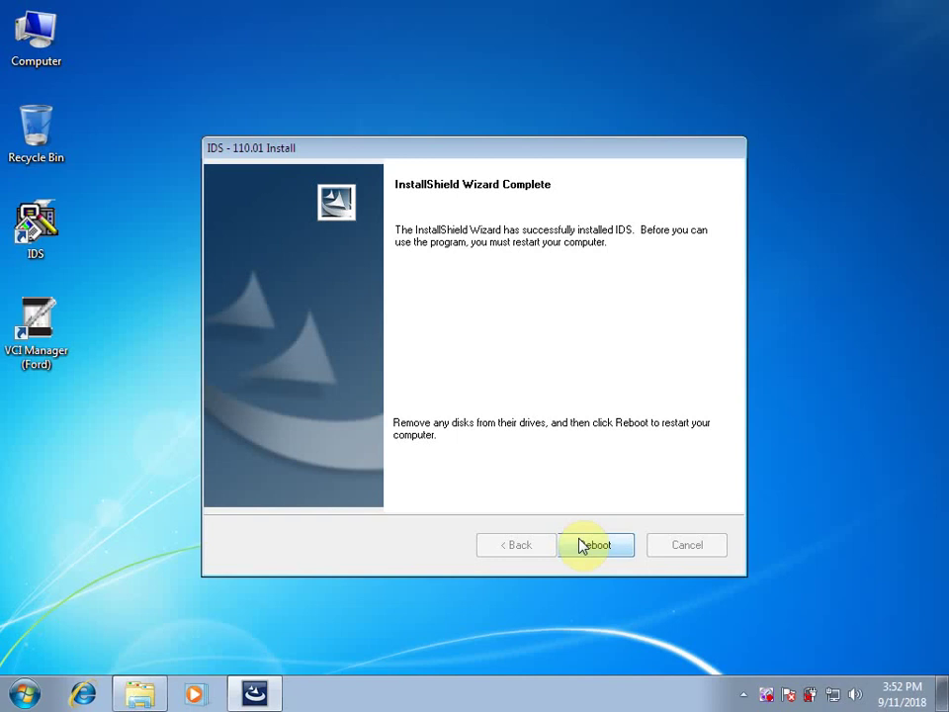
{"action": "left_click", "coordinate": [591, 546]}
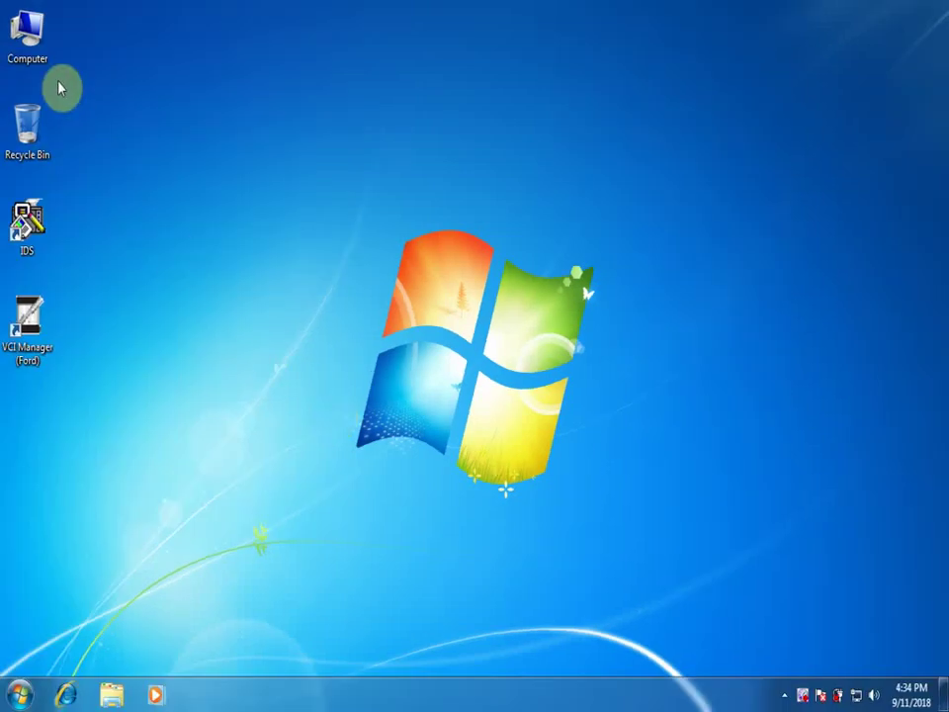
Step: Run FVDI_J2534_Ford_Setup as administrator from the FVDI_J2534 disc in drive E and close the file window
{"action": "right_click", "coordinate": [44, 48]}
{"action": "left_click", "coordinate": [78, 59]}
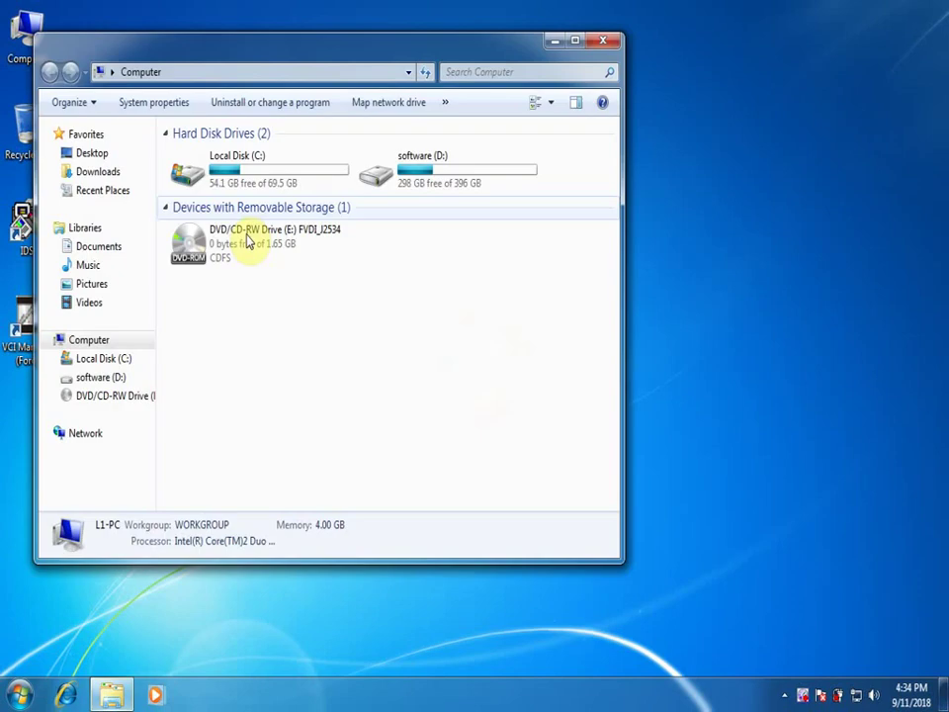
{"action": "right_click", "coordinate": [217, 235]}
{"action": "left_click", "coordinate": [254, 244]}
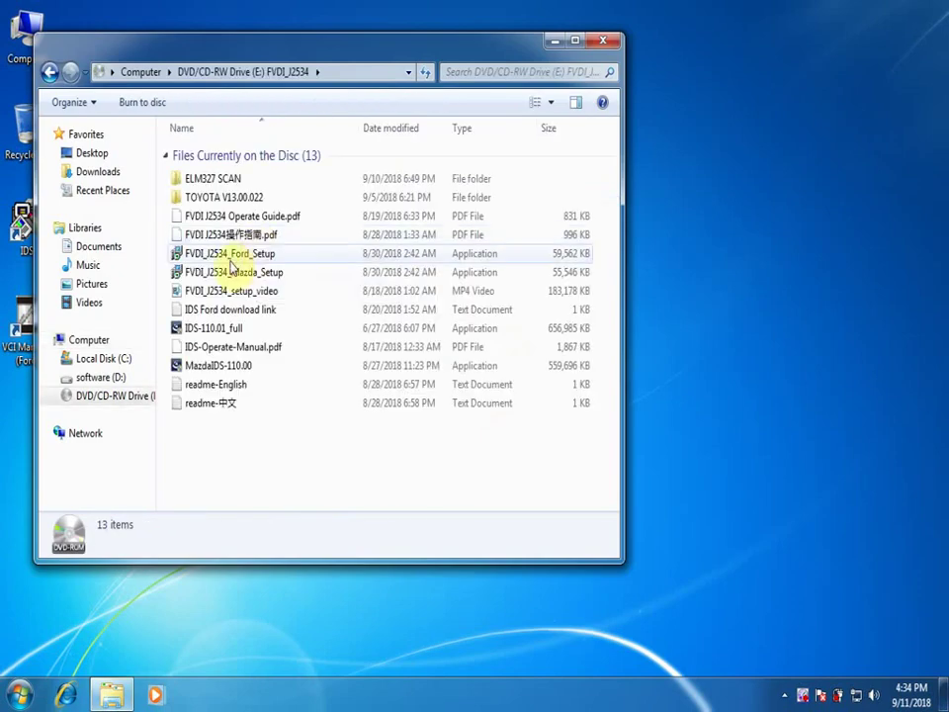
{"action": "right_click", "coordinate": [235, 255]}
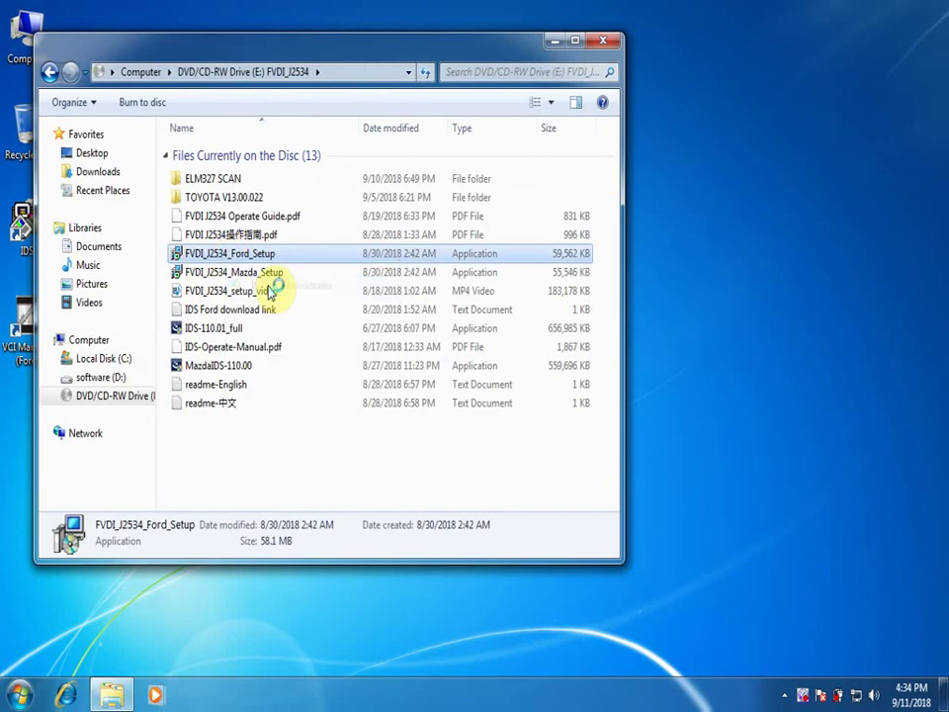
{"action": "left_click", "coordinate": [270, 287]}
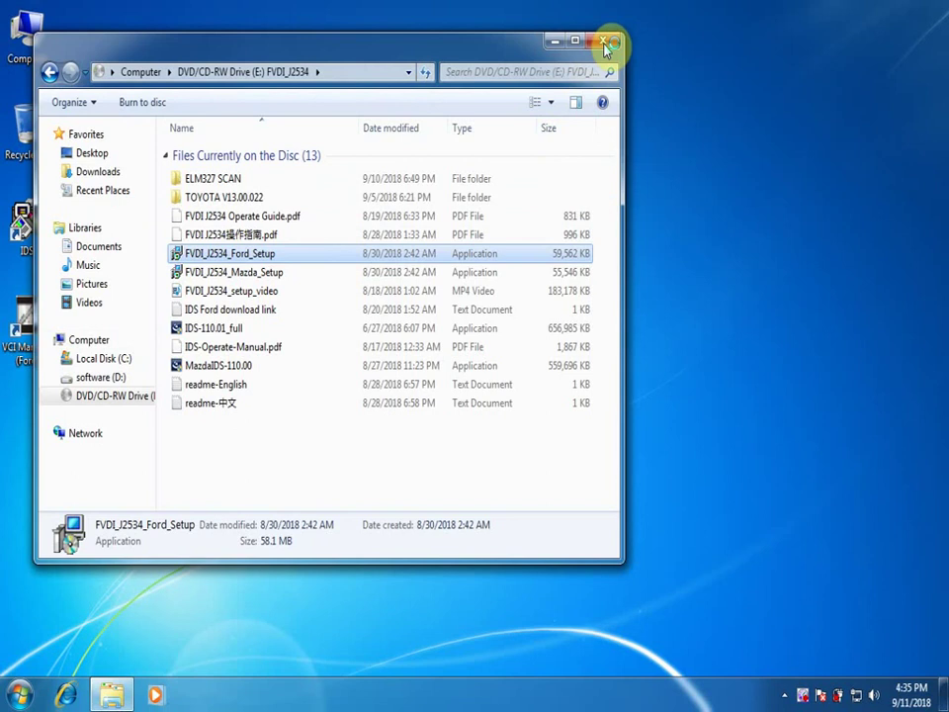
{"action": "left_click", "coordinate": [3, 8]}
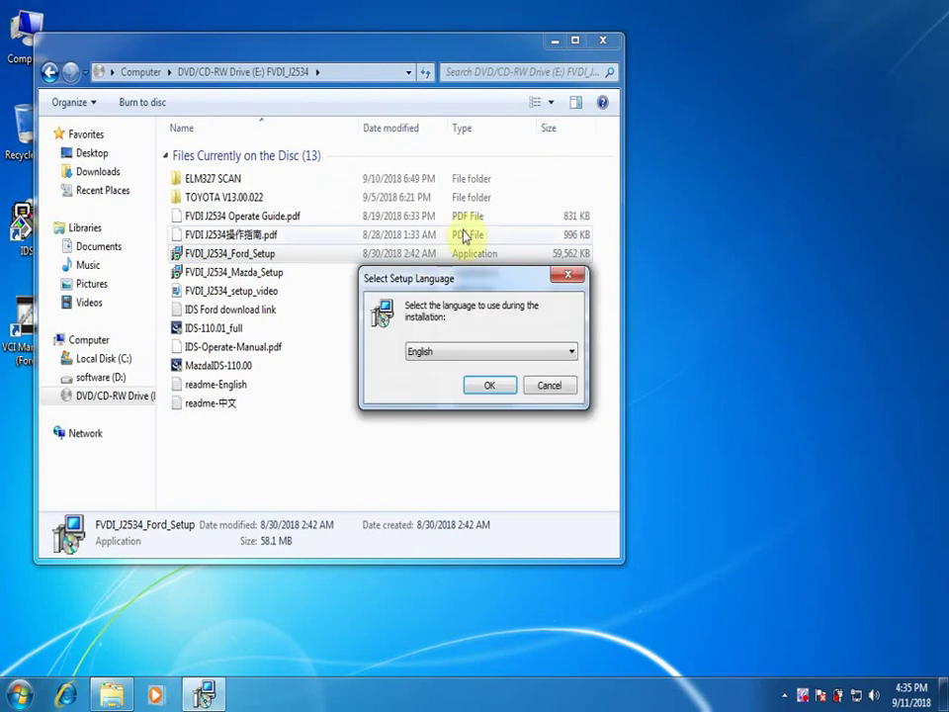
{"action": "left_click", "coordinate": [601, 44]}
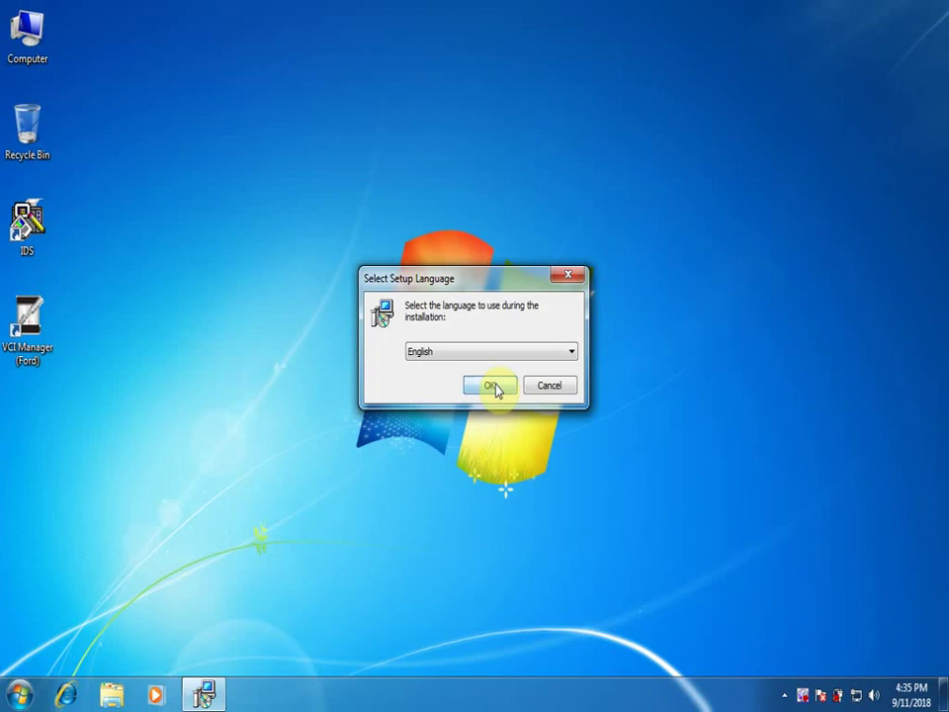
Step: Install SVCI Based Software List in English as a full installation in the default destination folder
{"action": "left_click", "coordinate": [494, 385]}
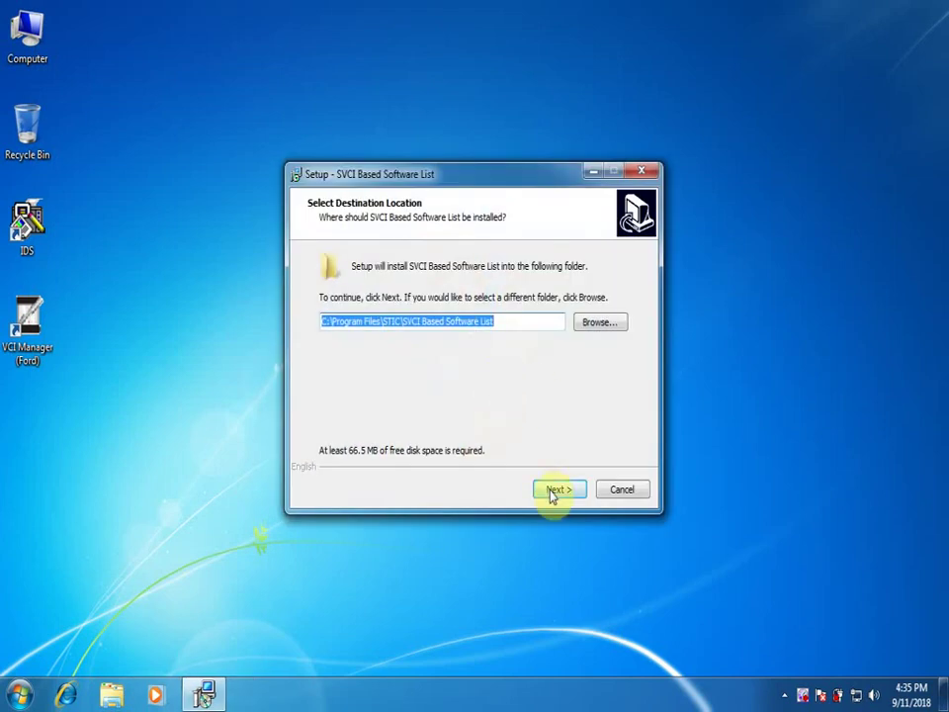
{"action": "left_click", "coordinate": [552, 492]}
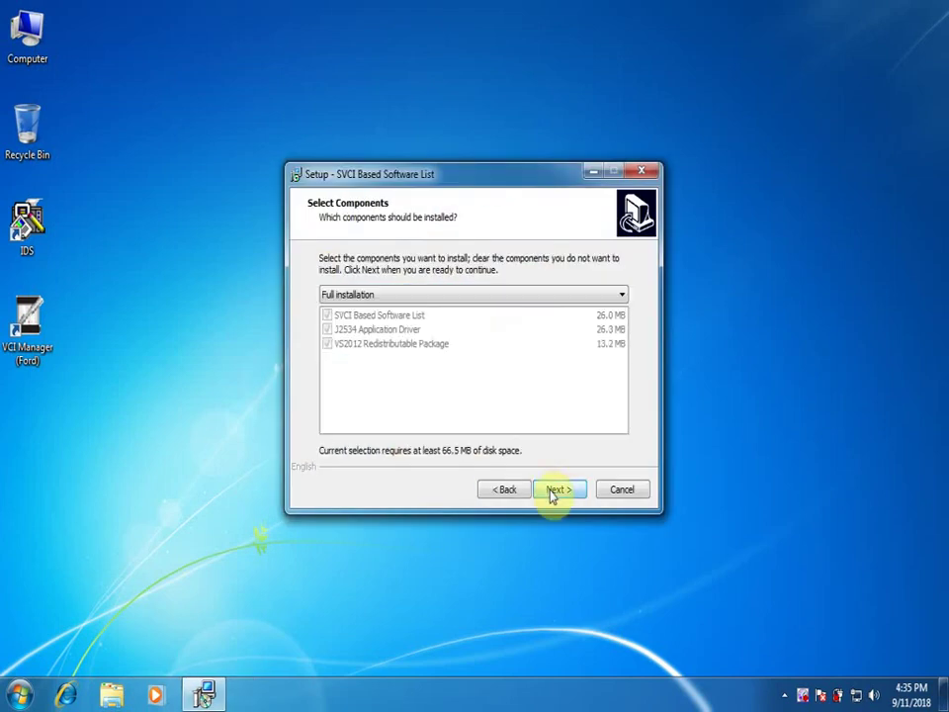
{"action": "left_click", "coordinate": [552, 492]}
{"action": "left_click", "coordinate": [553, 493]}
{"action": "left_click", "coordinate": [552, 493]}
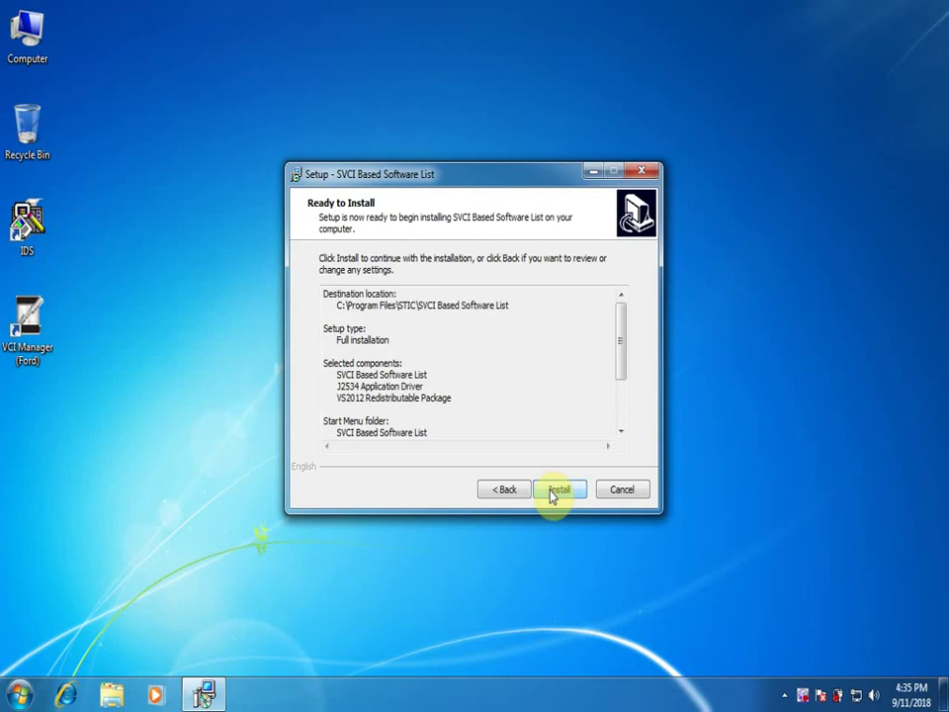
{"action": "left_click", "coordinate": [553, 492]}
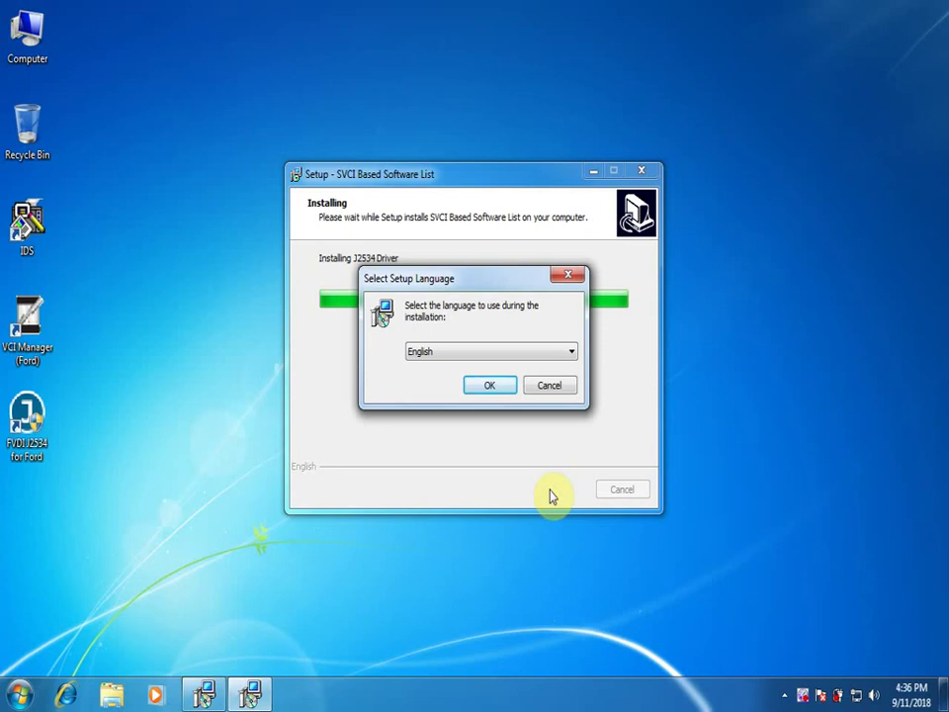
Step: Install the SVCI Passthru Driver in English as a full installation with the default settings
{"action": "left_click", "coordinate": [500, 395]}
{"action": "left_click", "coordinate": [550, 490]}
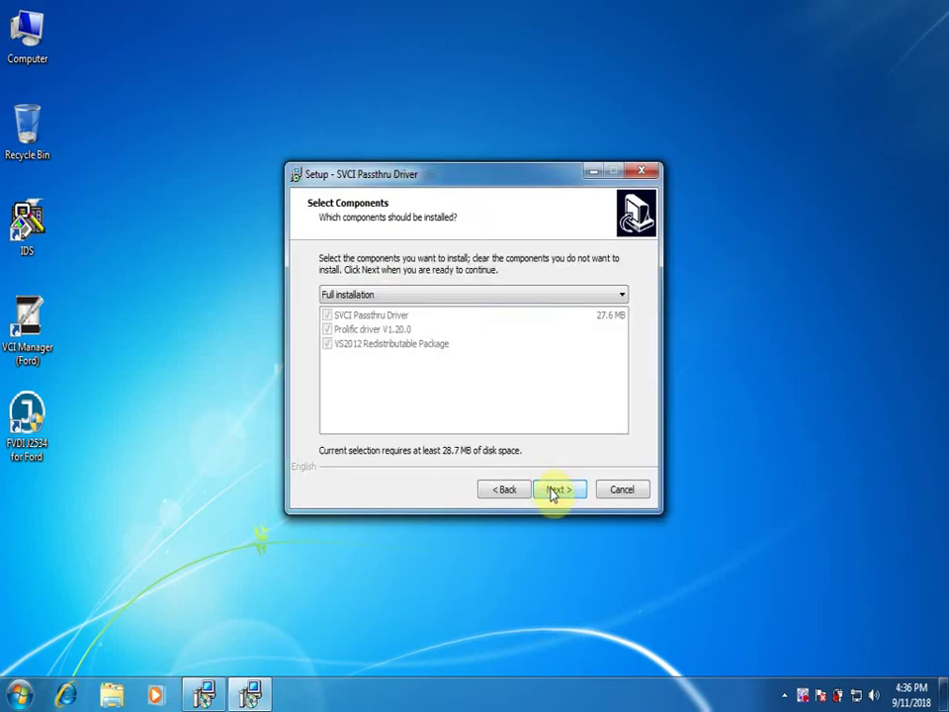
{"action": "left_click", "coordinate": [551, 492]}
{"action": "left_click", "coordinate": [552, 491]}
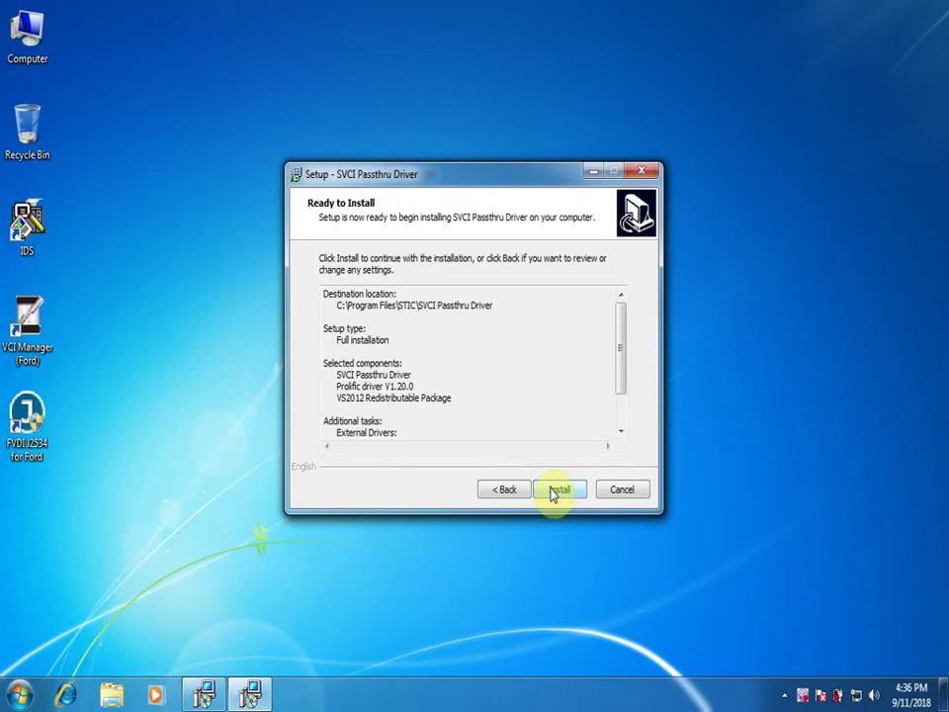
{"action": "left_click", "coordinate": [553, 491]}
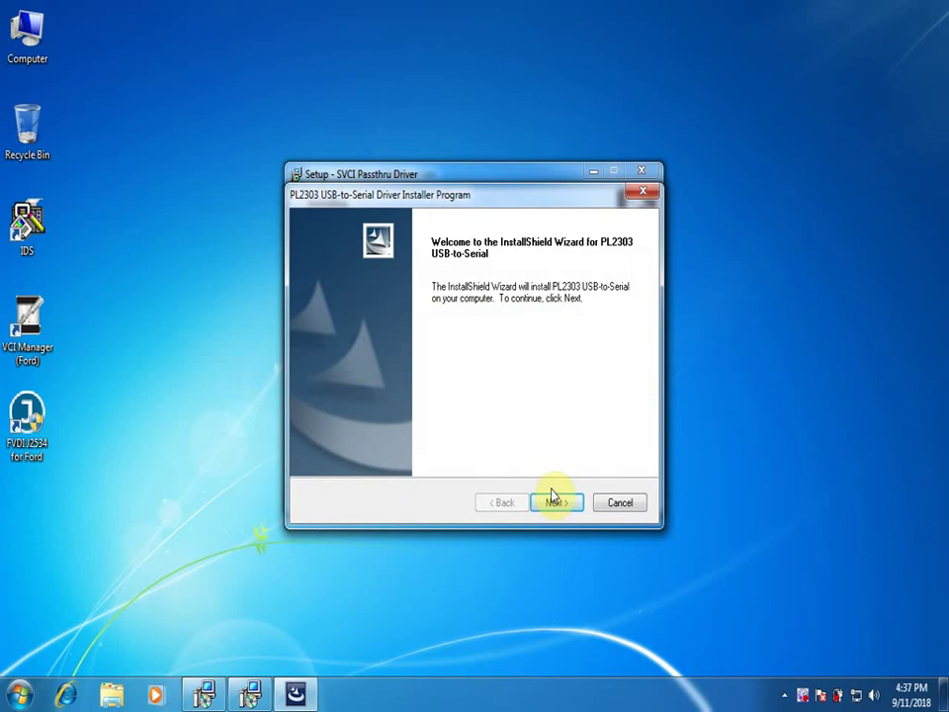
Step: Install the PL2303 USB-to-Serial driver and finish both SVCI setup wizards with FVDI J2534 for Ford launched, dismissing the IDSLoader error
{"action": "left_click", "coordinate": [555, 503]}
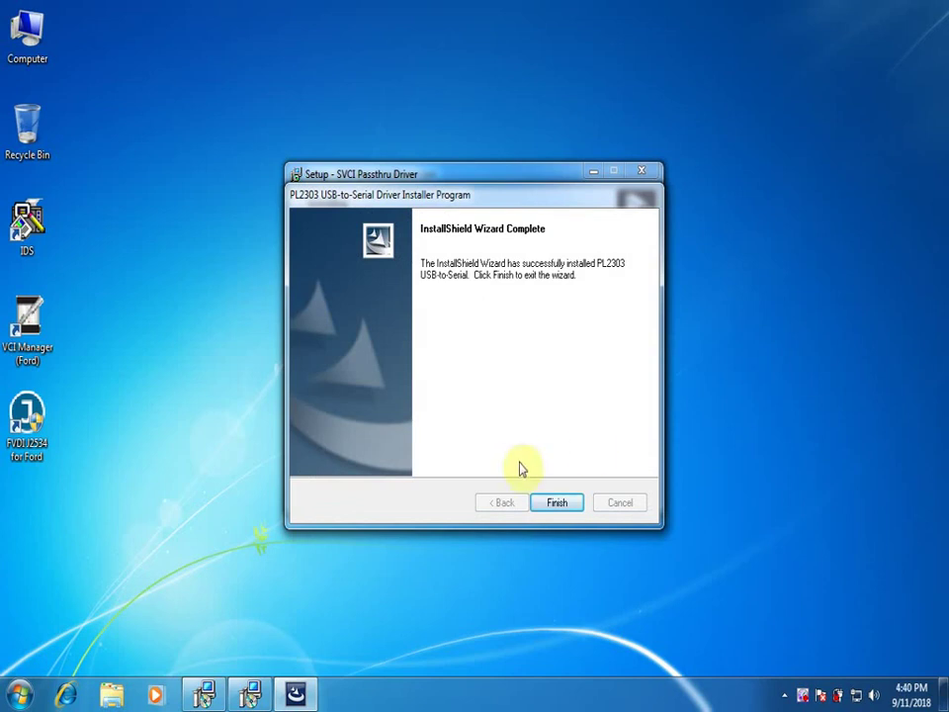
{"action": "left_click", "coordinate": [559, 505]}
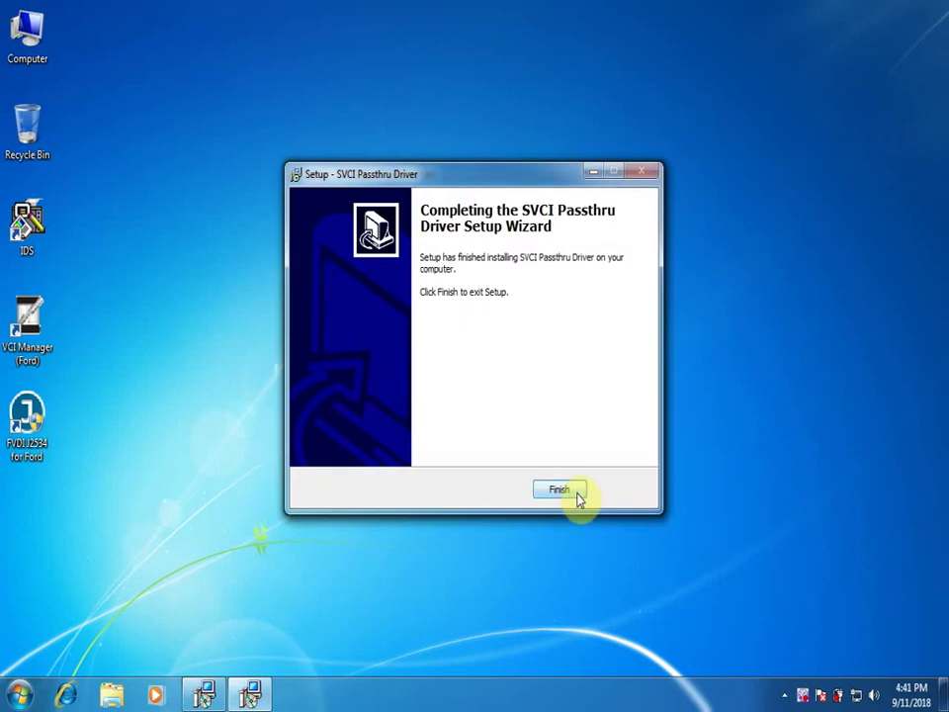
{"action": "left_click", "coordinate": [572, 492]}
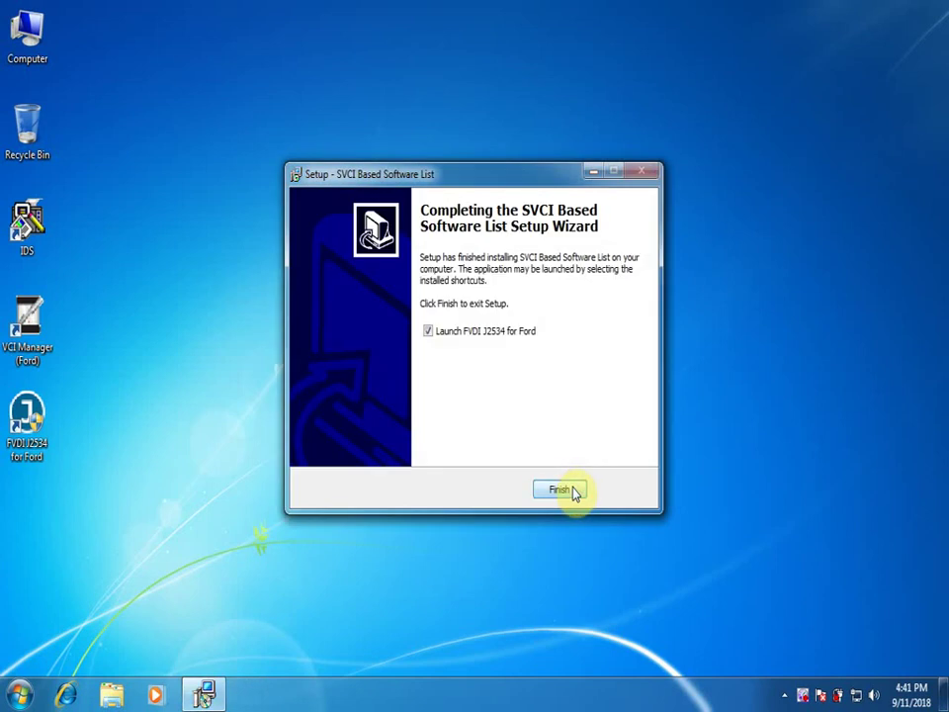
{"action": "left_click", "coordinate": [563, 488]}
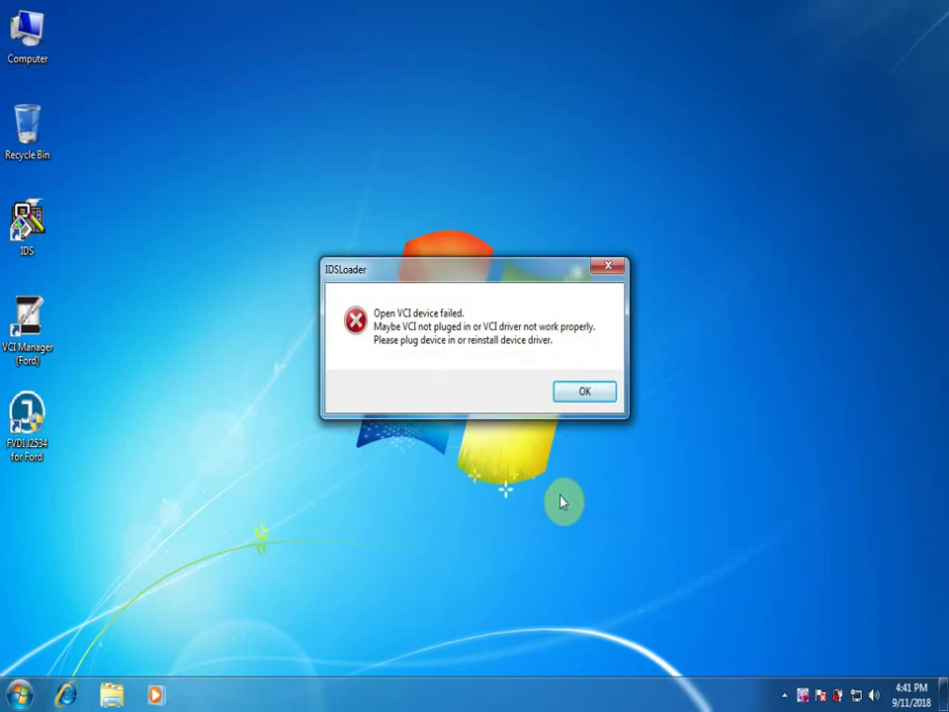
{"action": "left_click", "coordinate": [598, 394]}
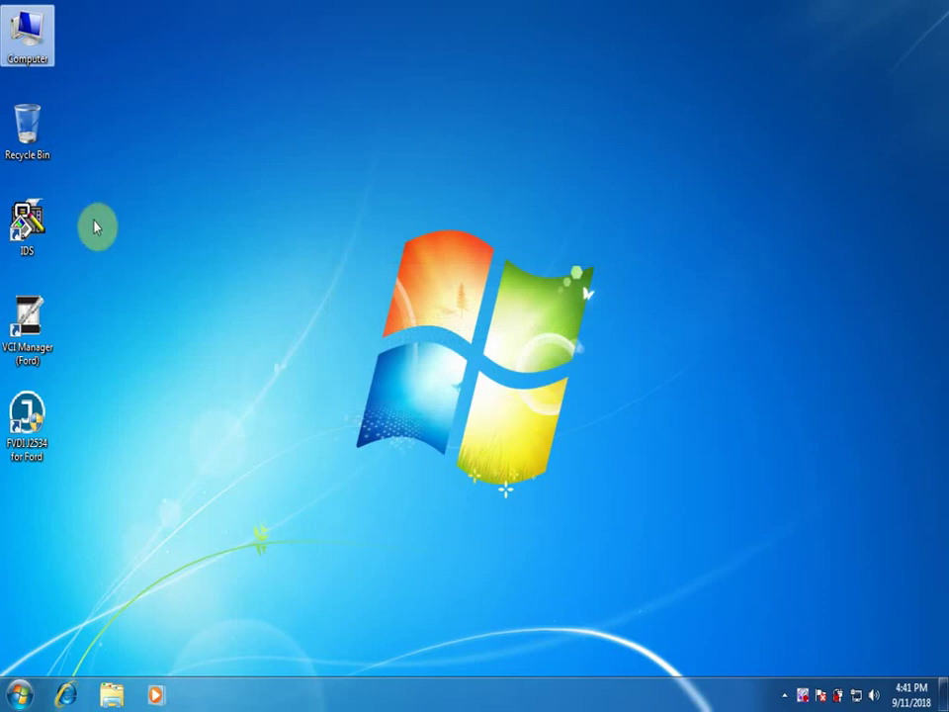
Step: Move the IDS and VCI Manager (Ford) desktop shortcuts to the Recycle Bin, and check the connected device's driver installation status
{"action": "left_click_drag", "start_coordinate": [96, 206], "coordinate": [32, 153]}
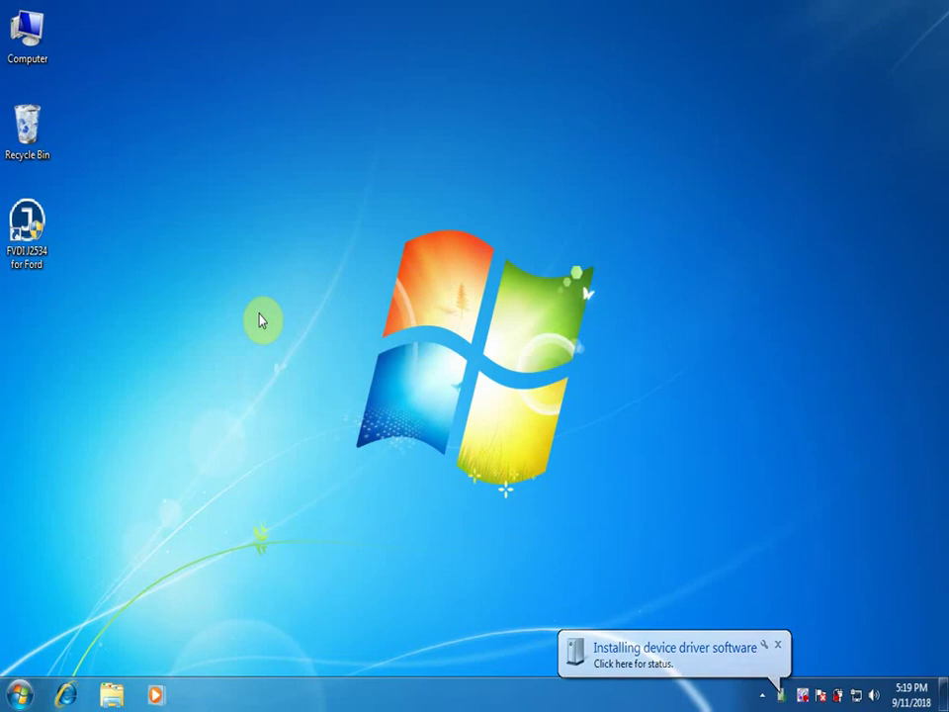
{"action": "left_click", "coordinate": [606, 656]}
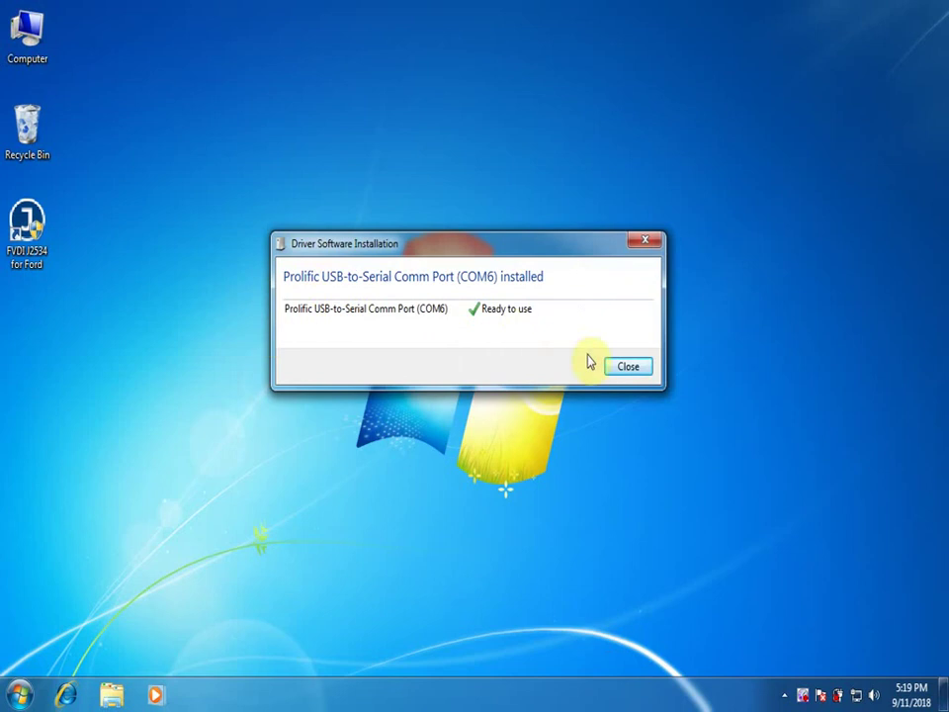
{"action": "left_click", "coordinate": [627, 371]}
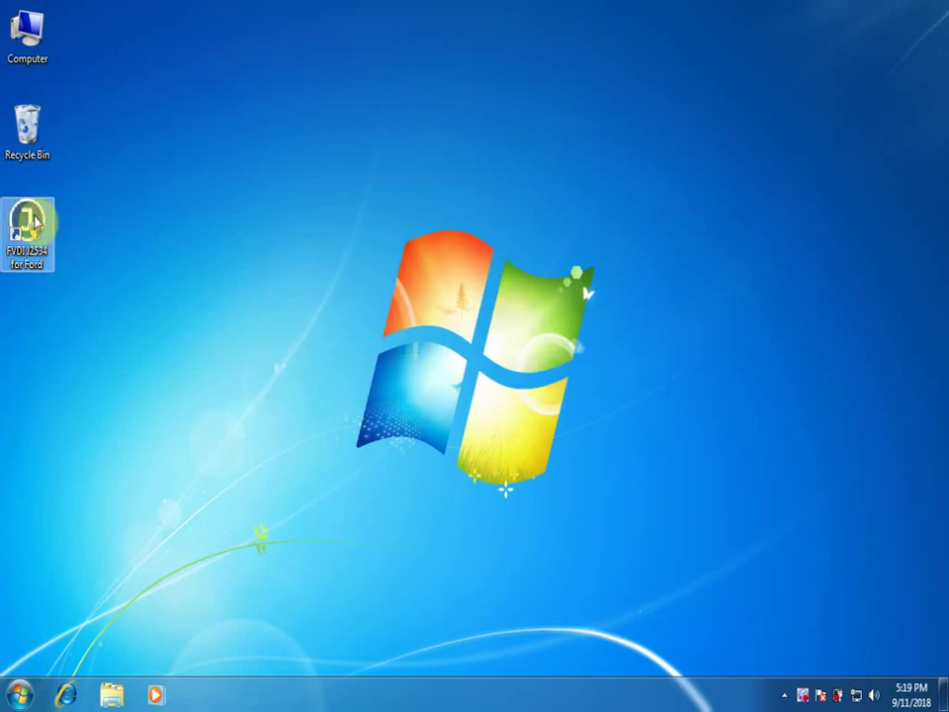
Step: Launch FVDI J2534 for Ford from its desktop shortcut, acknowledge the IDSLoader LED and PS switch message, and launch it again
{"action": "right_click", "coordinate": [35, 225]}
{"action": "left_click", "coordinate": [58, 219]}
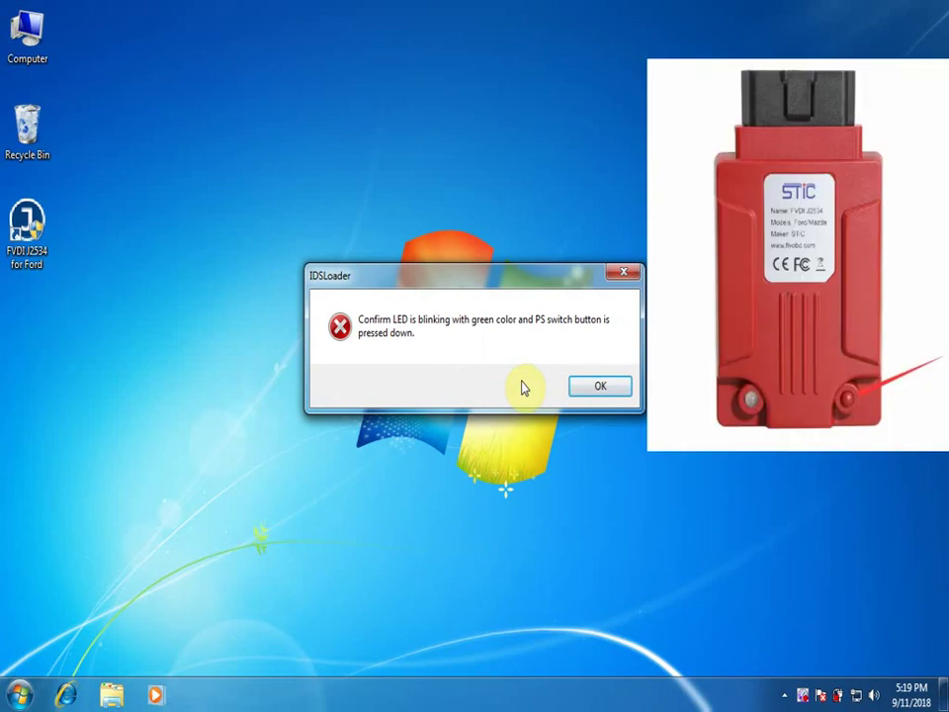
{"action": "left_click", "coordinate": [590, 390]}
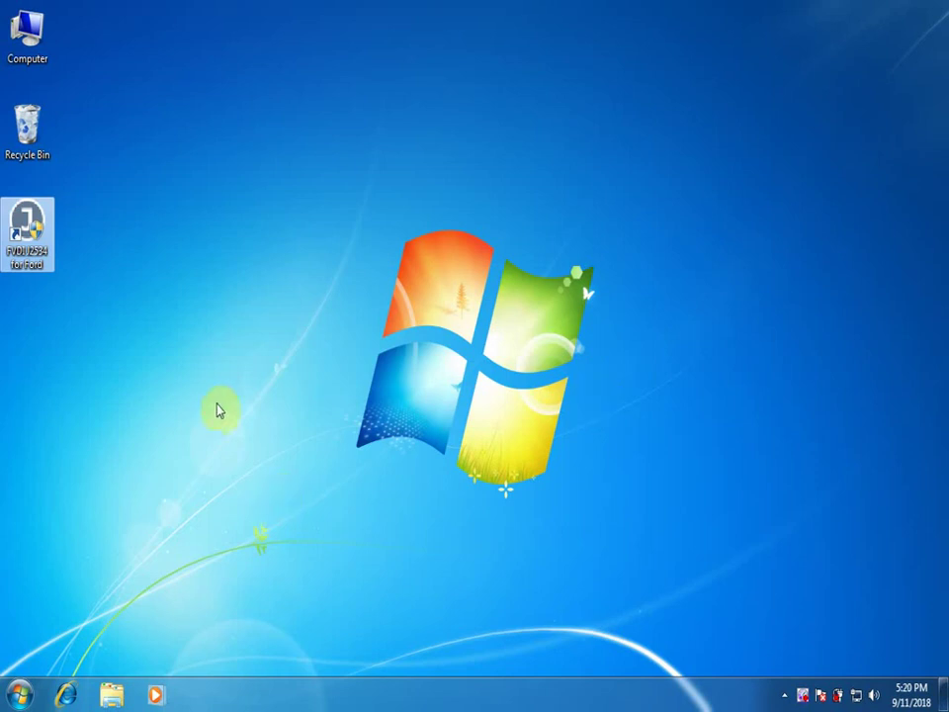
{"action": "right_click", "coordinate": [32, 234]}
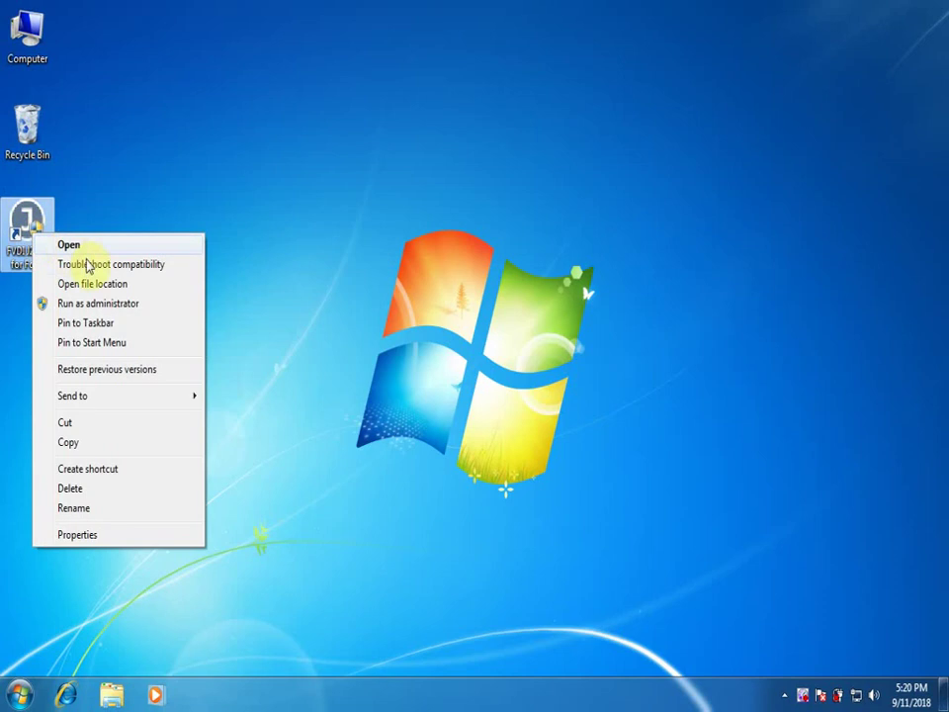
{"action": "left_click", "coordinate": [86, 245]}
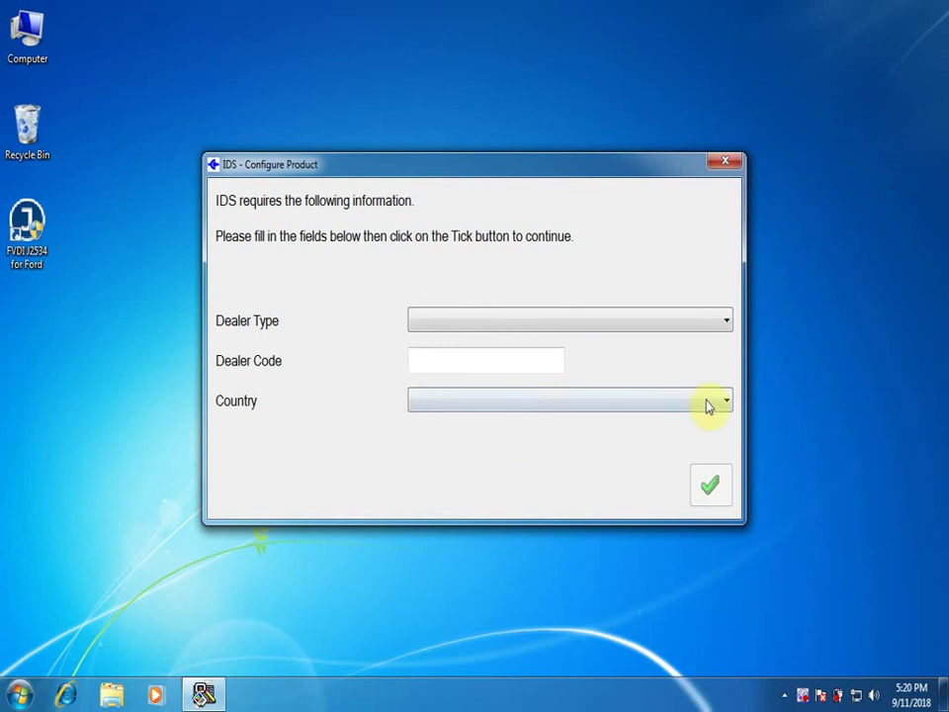
Step: Configure the product with dealer type Ford/Lincoln/Mercury, dealer code 12345 and country FAROE ISLANDS
{"action": "left_click", "coordinate": [717, 327]}
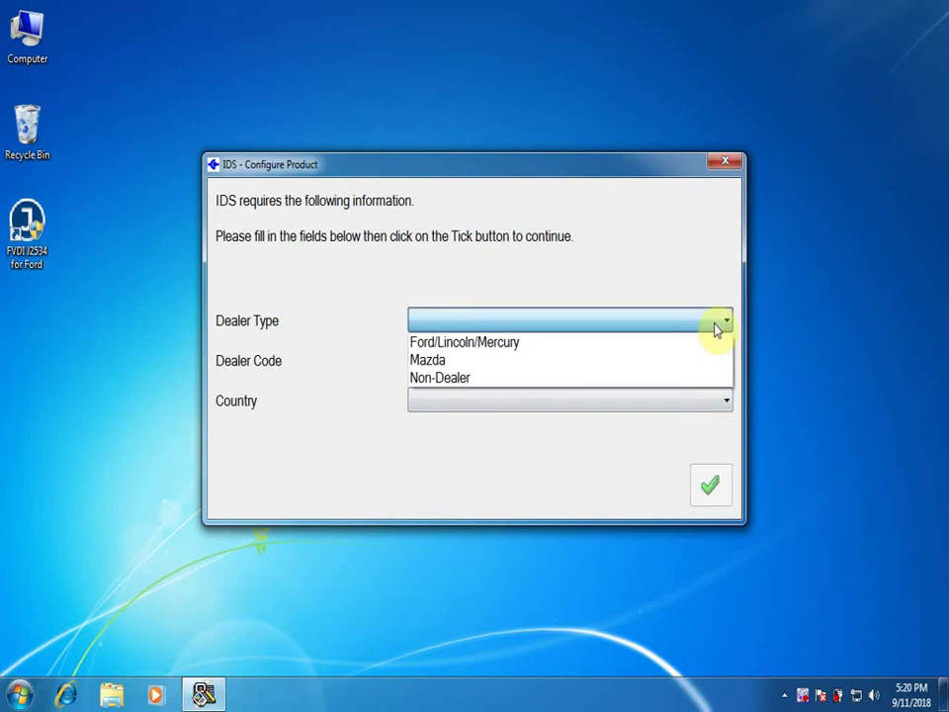
{"action": "left_click", "coordinate": [697, 344]}
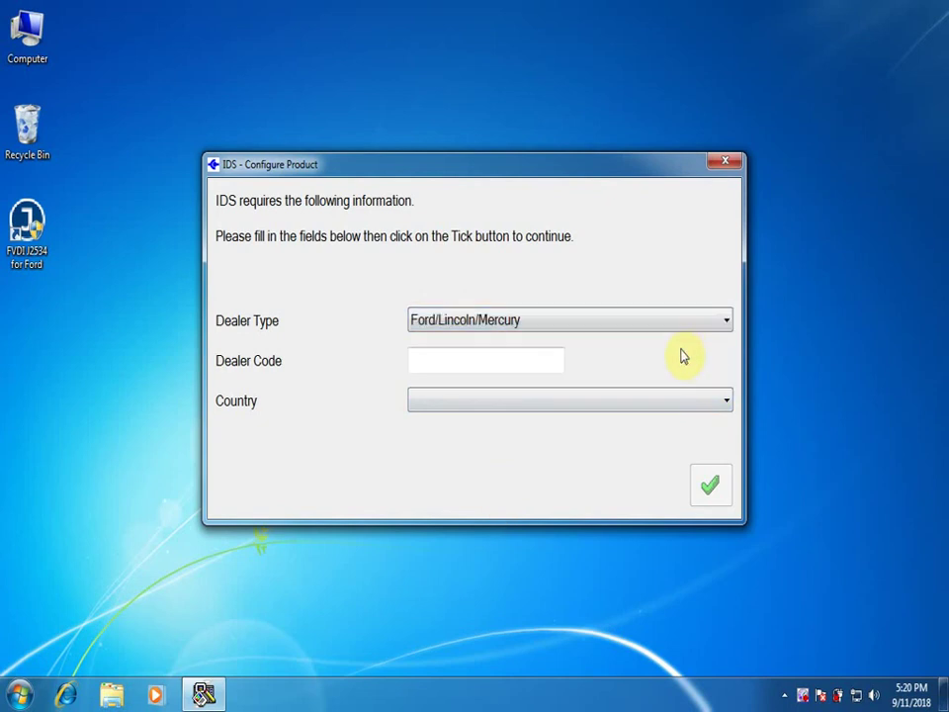
{"action": "left_click", "coordinate": [549, 361]}
{"action": "type", "text": "12345"}
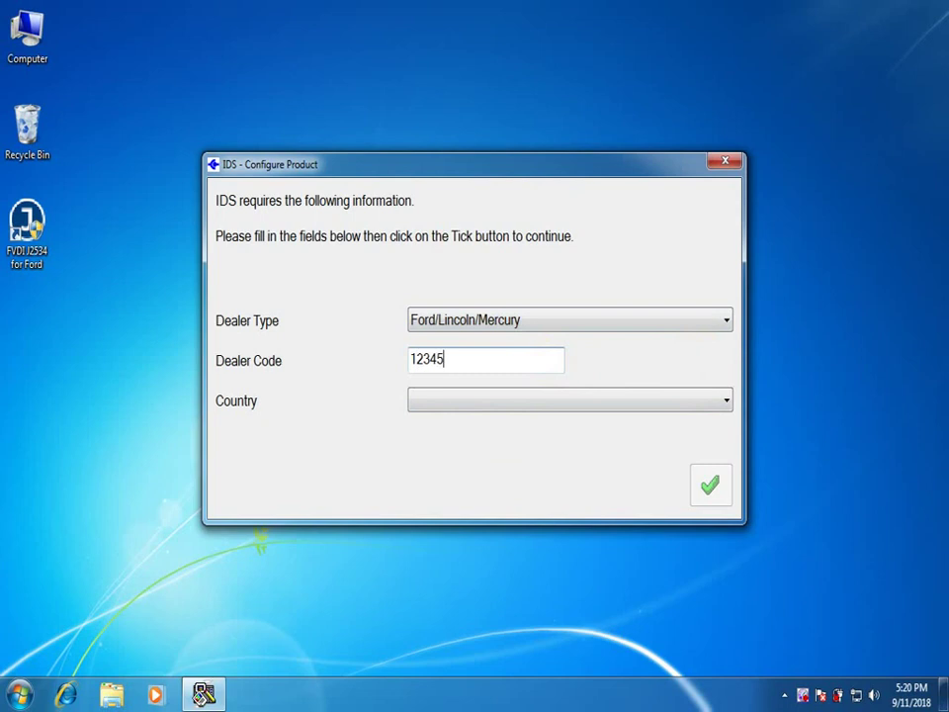
{"action": "left_click", "coordinate": [515, 399]}
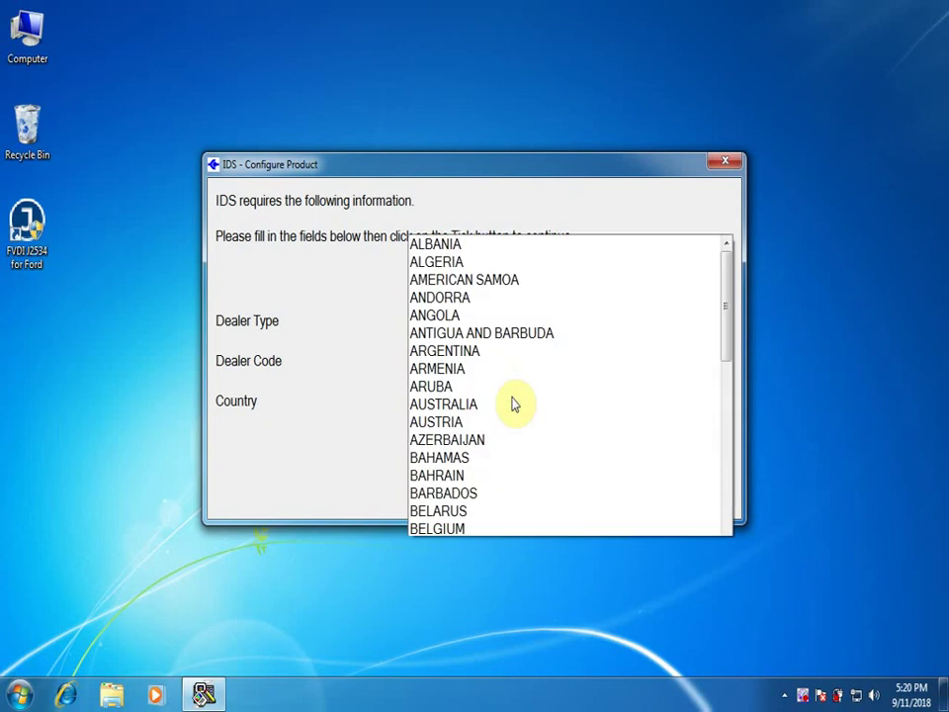
{"action": "scroll", "coordinate": [508, 447], "scroll_direction": "down", "scroll_amount": 5}
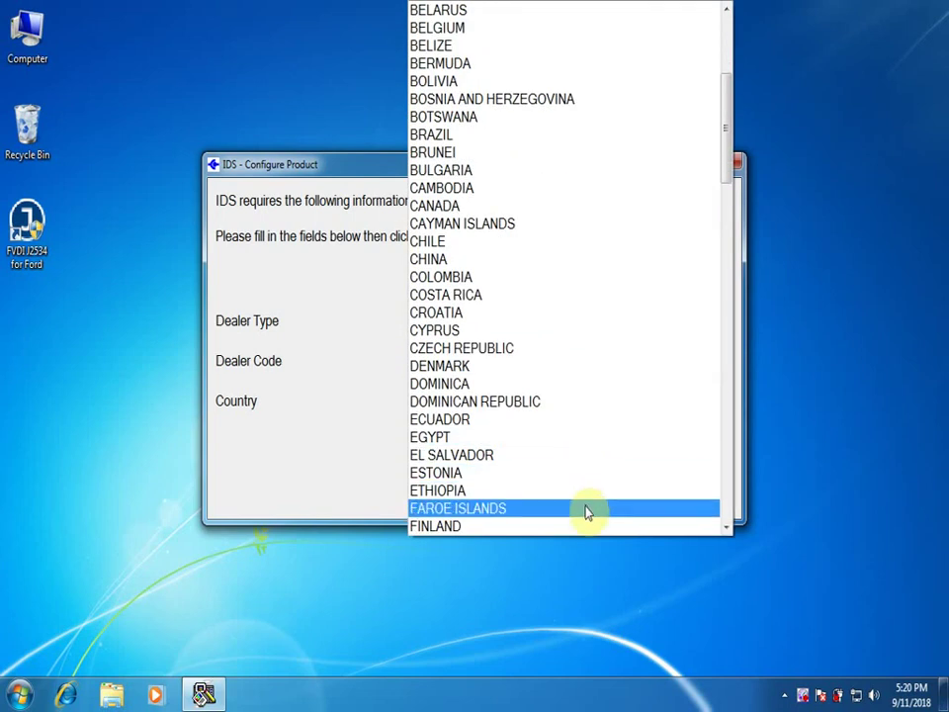
{"action": "left_click", "coordinate": [588, 508]}
{"action": "left_click", "coordinate": [712, 484]}
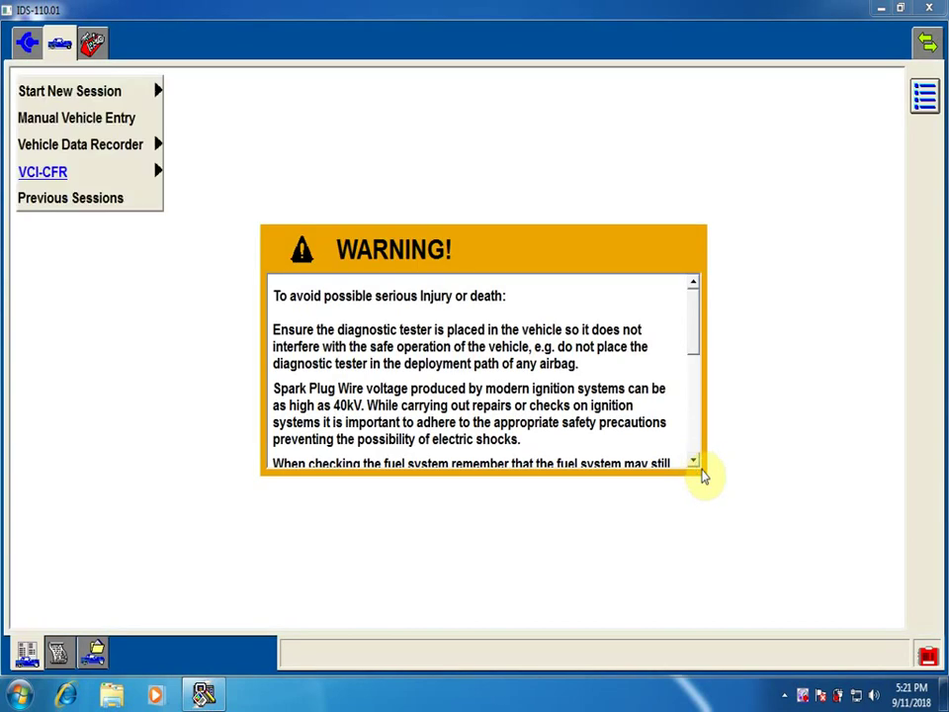
Step: Start a new vehicle session with the All other option and choose the 2011 MY vehicle specification
{"action": "left_click", "coordinate": [112, 92]}
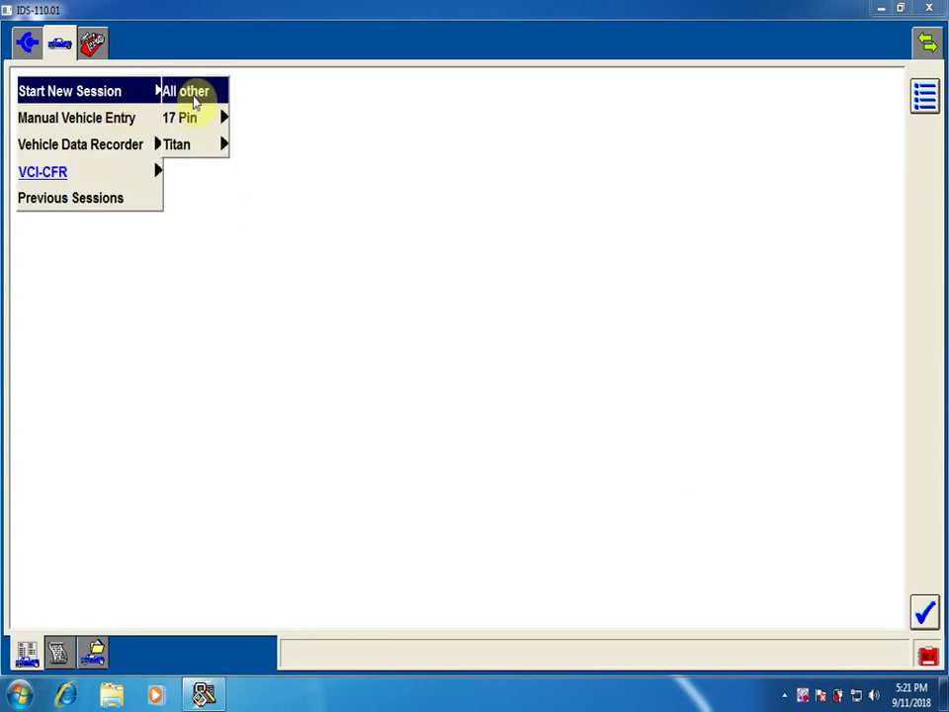
{"action": "left_click", "coordinate": [926, 613]}
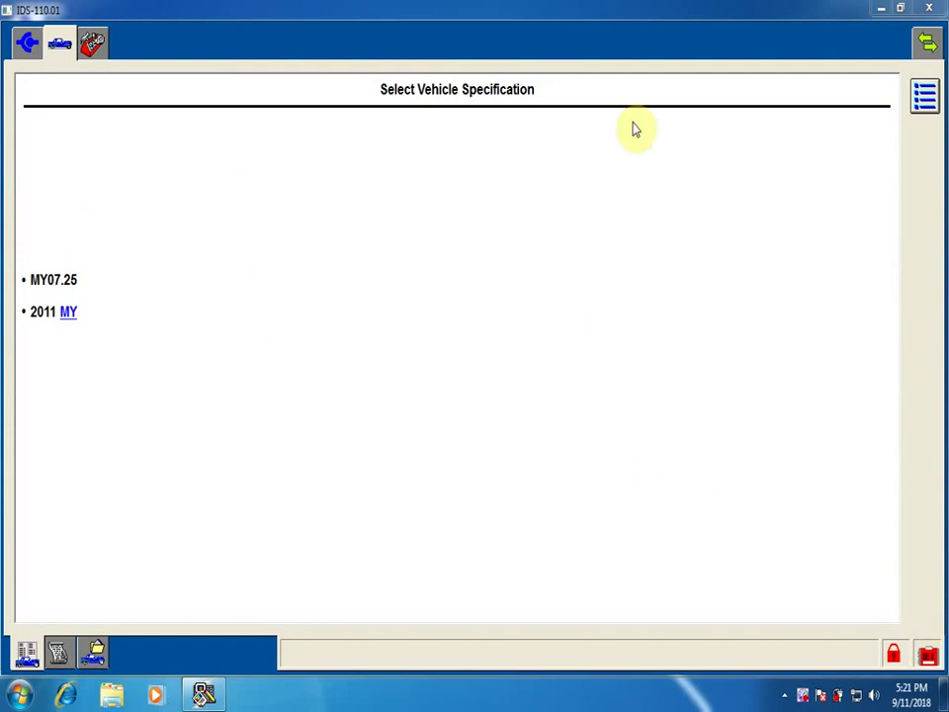
{"action": "left_click", "coordinate": [44, 312]}
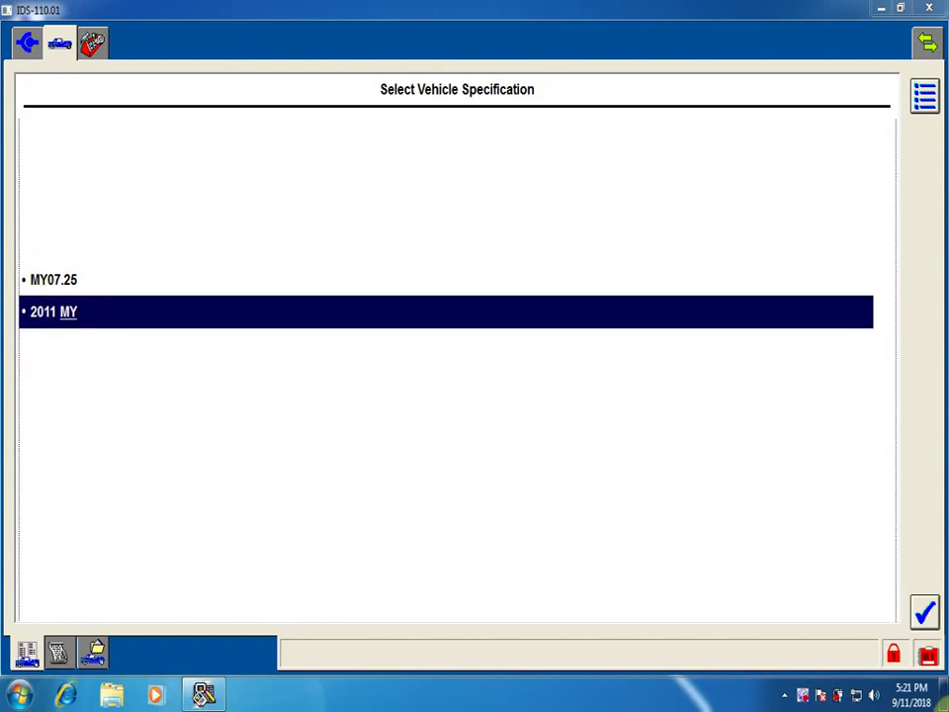
{"action": "left_click", "coordinate": [925, 613]}
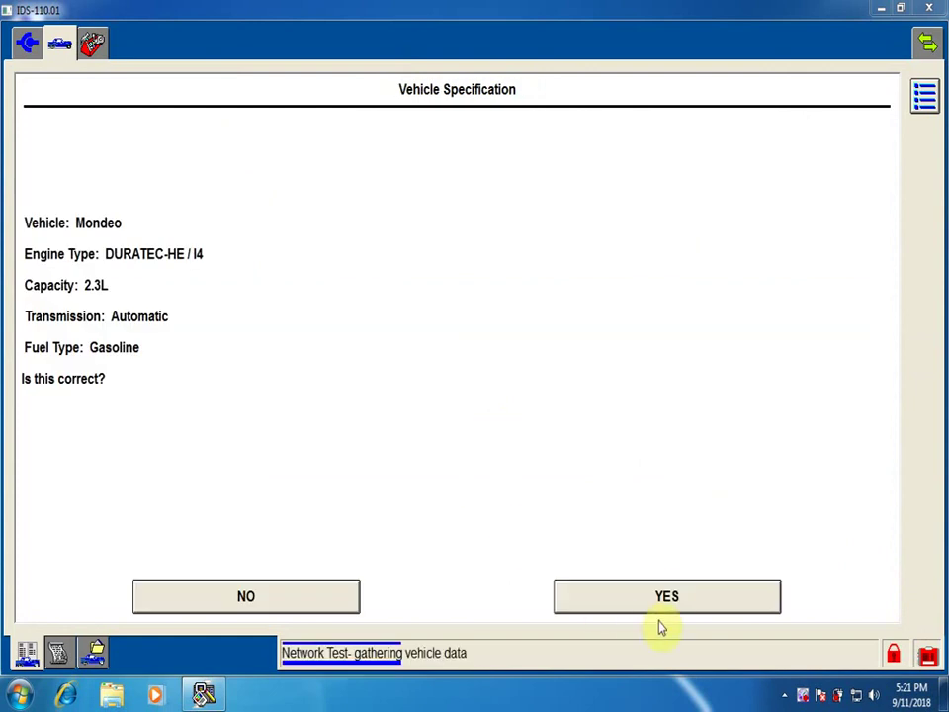
Step: Confirm the detected Mondeo specification as correct and accept the VIN, RO and odometer form without entering anything
{"action": "left_click", "coordinate": [651, 587]}
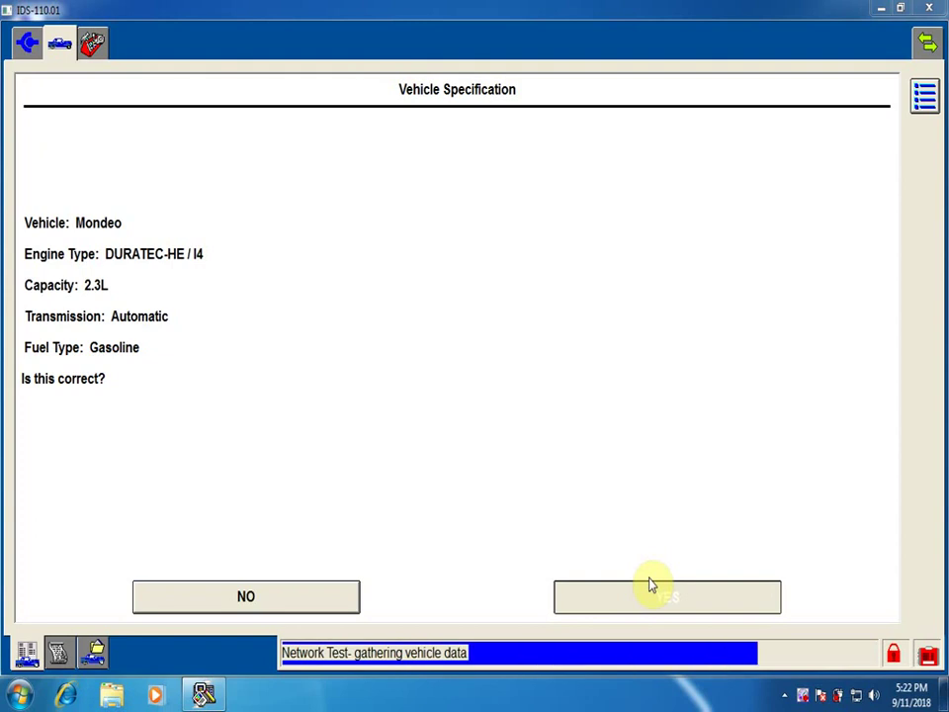
{"action": "left_click", "coordinate": [650, 597]}
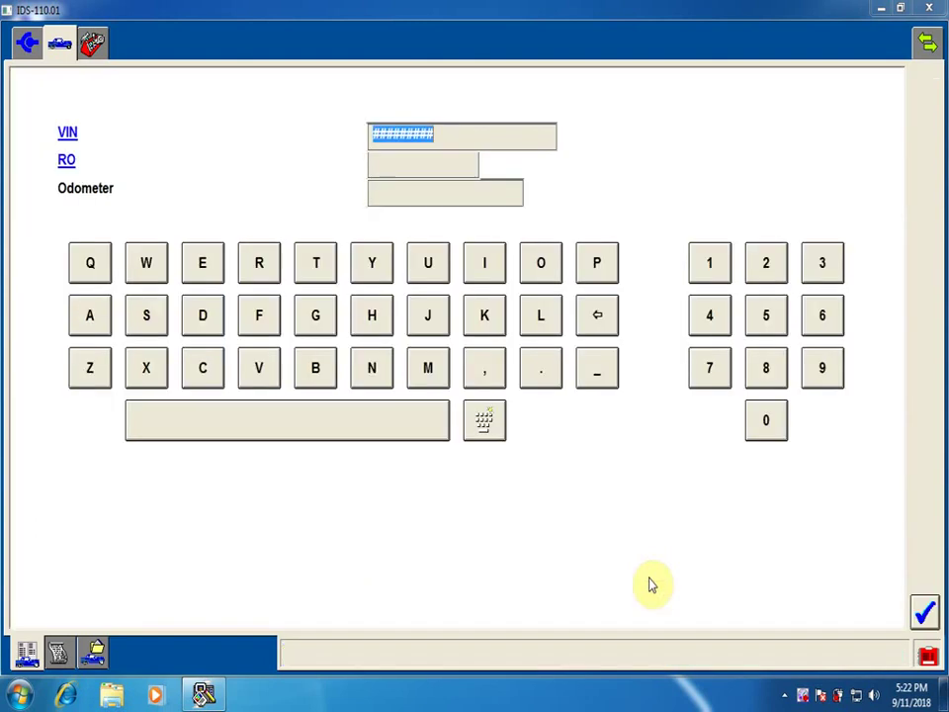
{"action": "left_click", "coordinate": [924, 613]}
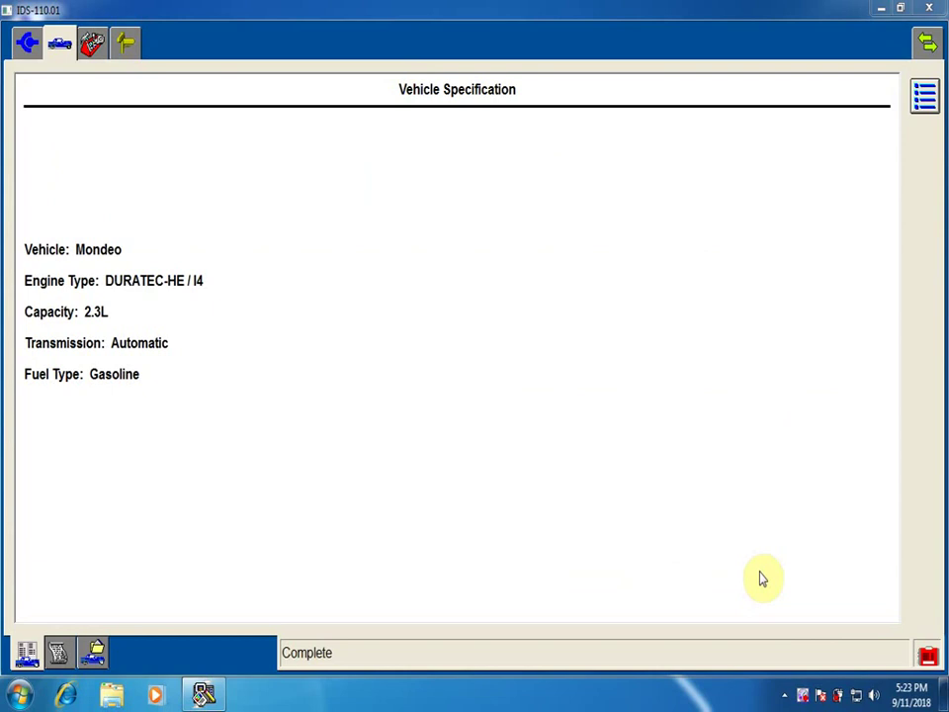
Step: Examine the Module Programming options for module installation, reprogramming, programmable parameters and As-Built, and exit the function
{"action": "left_click", "coordinate": [92, 41]}
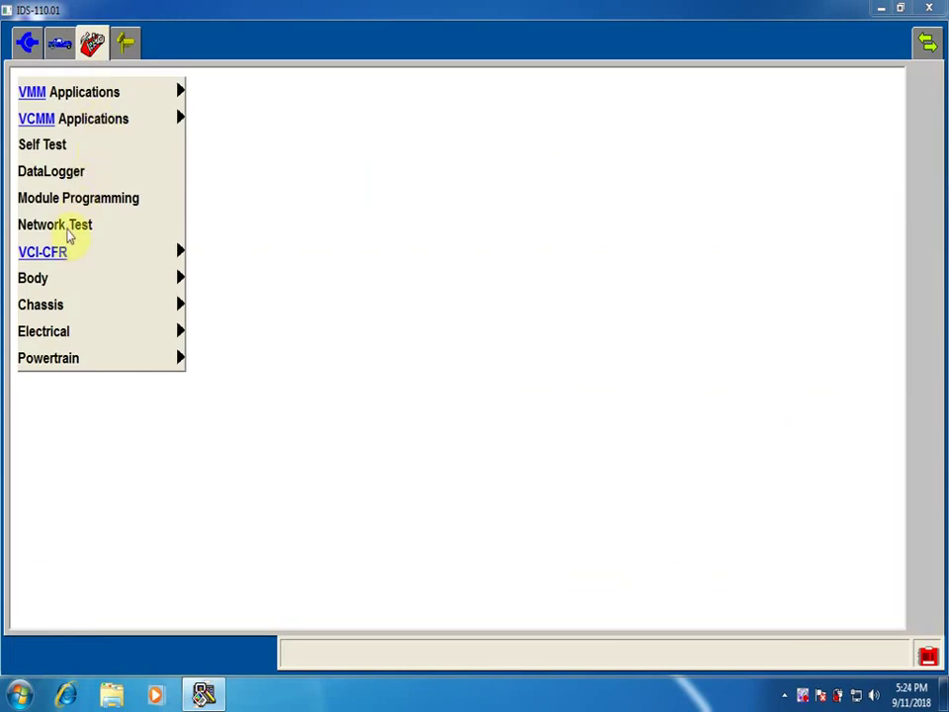
{"action": "left_click", "coordinate": [84, 201]}
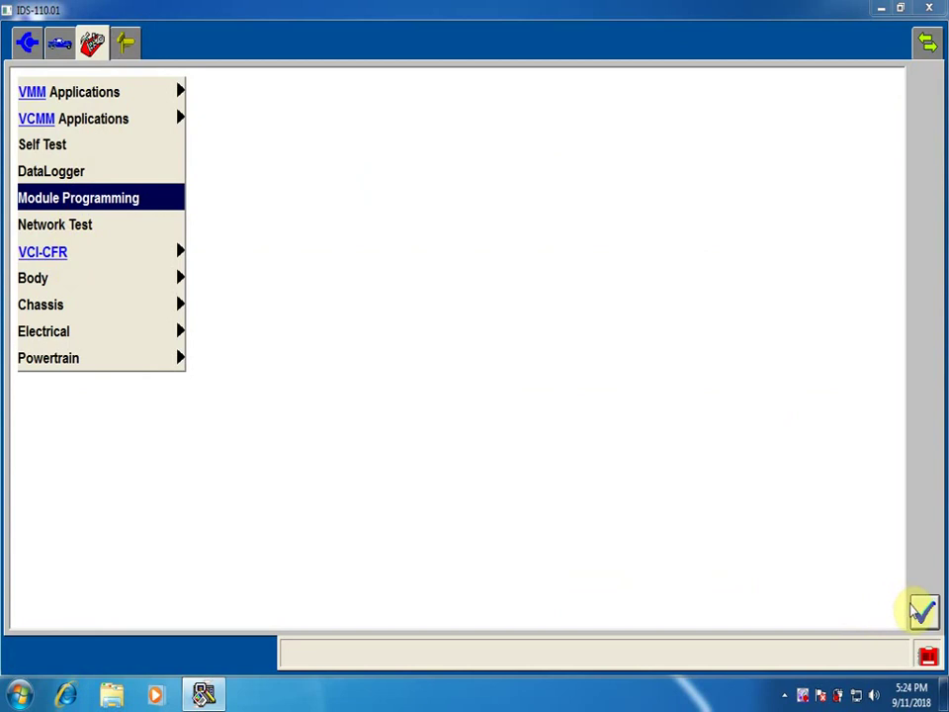
{"action": "left_click", "coordinate": [922, 611]}
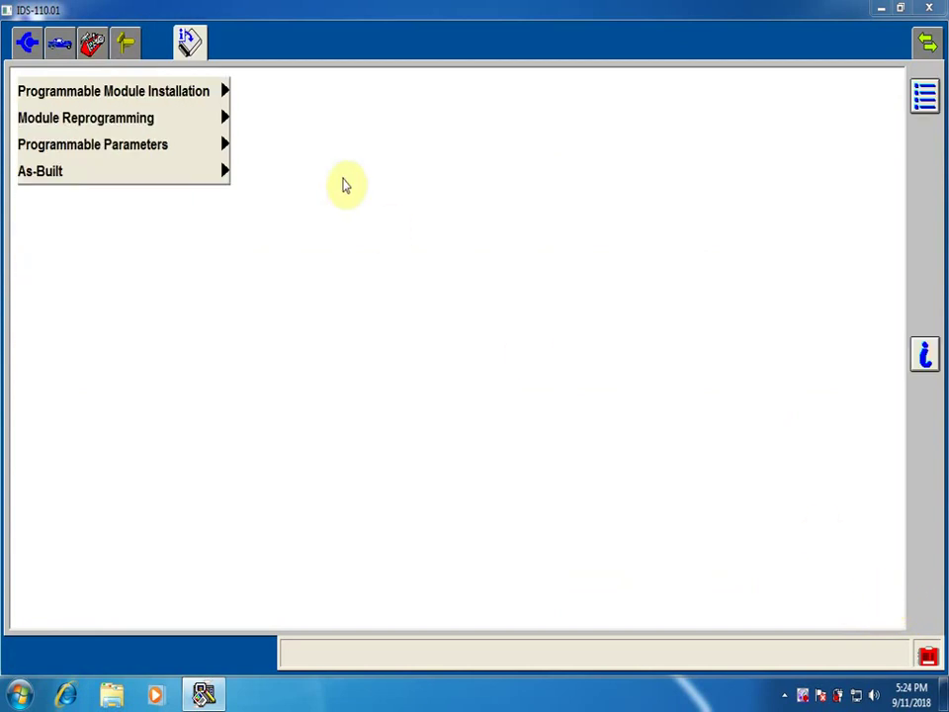
{"action": "left_click", "coordinate": [202, 91]}
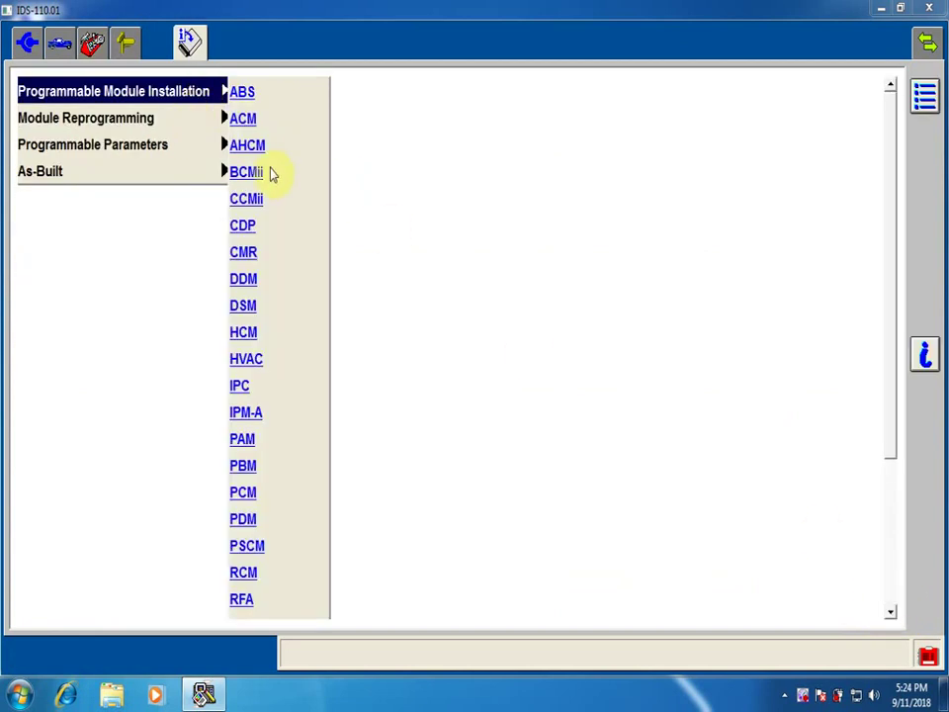
{"action": "left_click", "coordinate": [152, 120]}
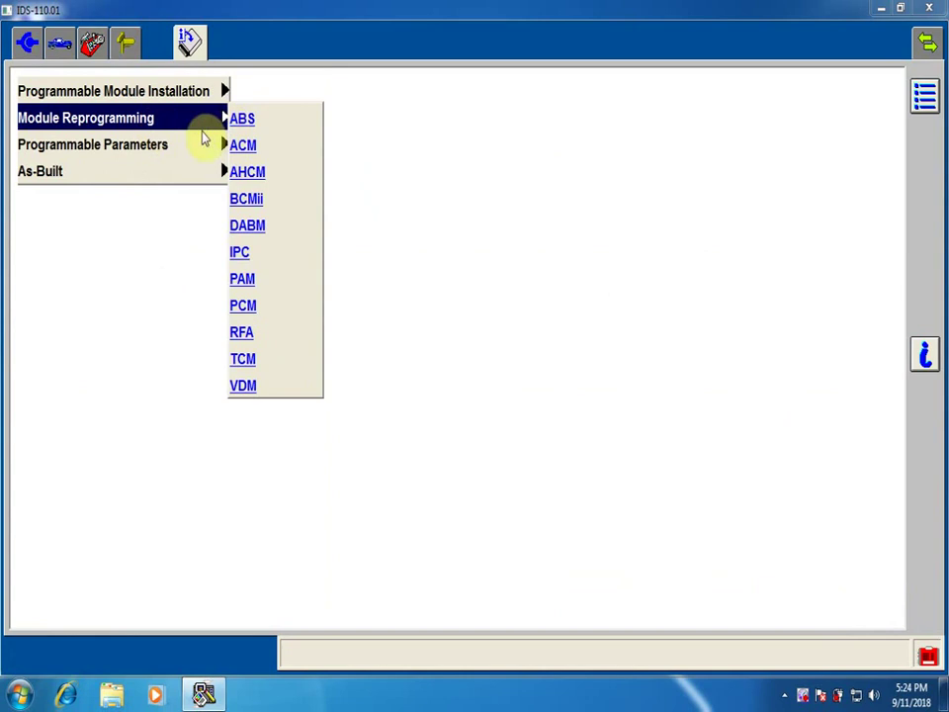
{"action": "left_click", "coordinate": [193, 151]}
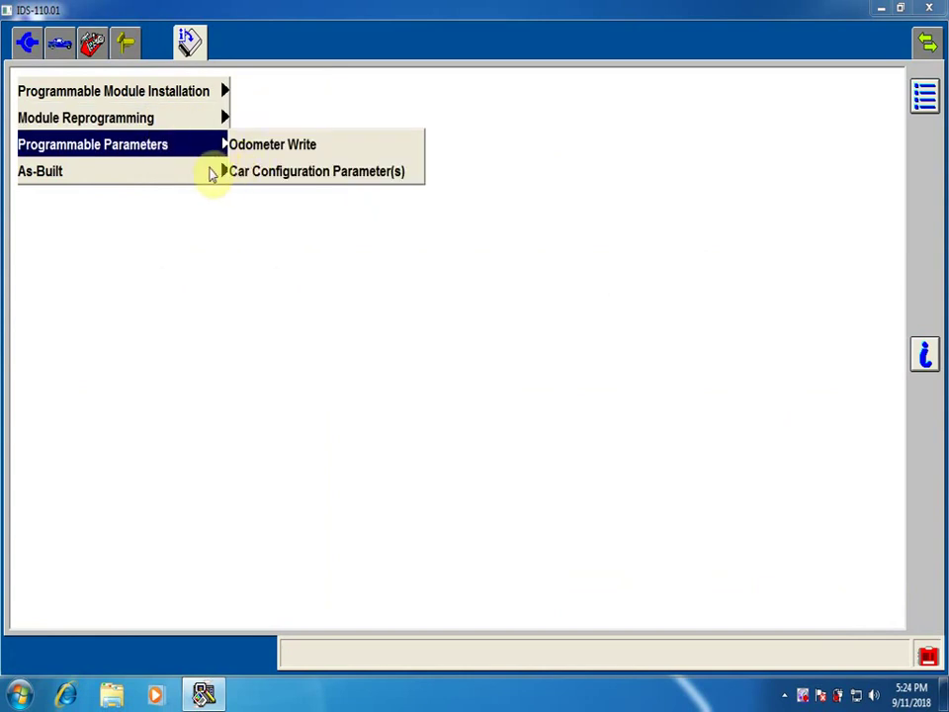
{"action": "left_click", "coordinate": [212, 174]}
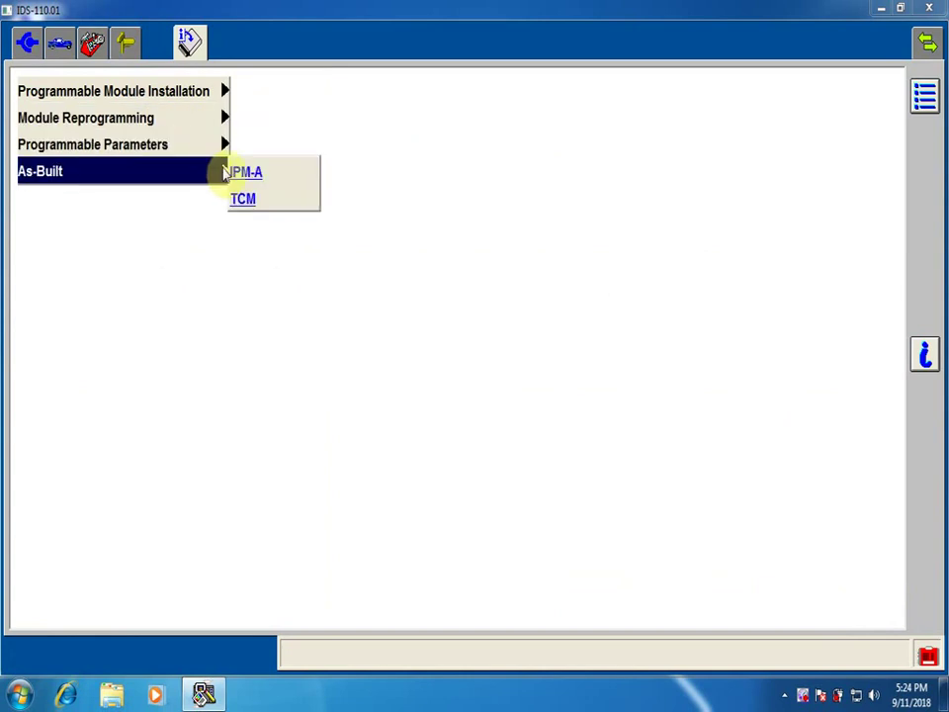
{"action": "left_click", "coordinate": [925, 99]}
{"action": "left_click", "coordinate": [386, 302]}
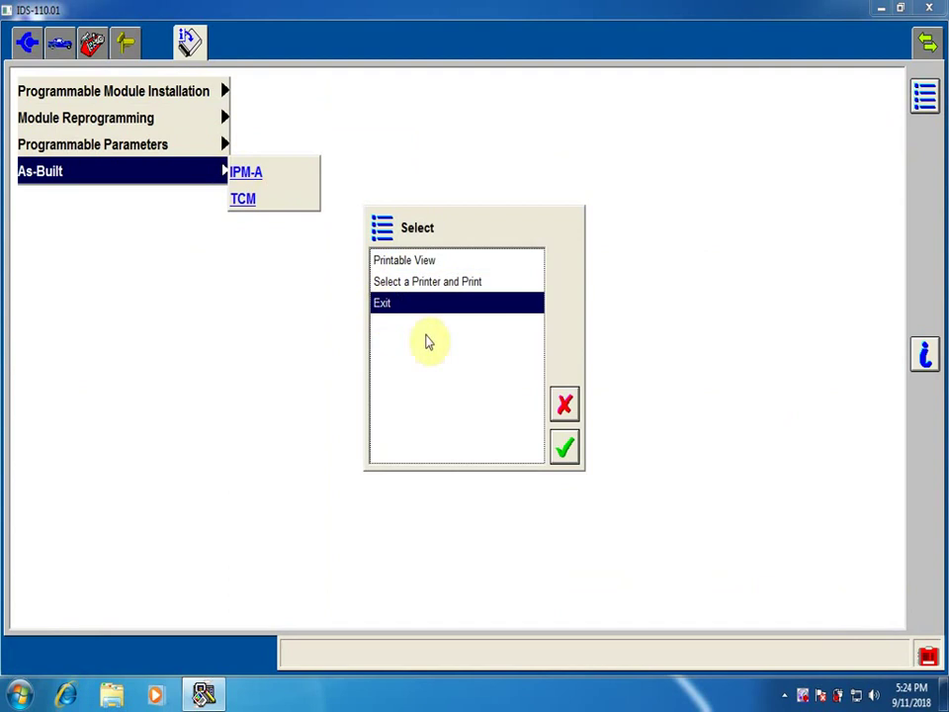
{"action": "left_click", "coordinate": [564, 446]}
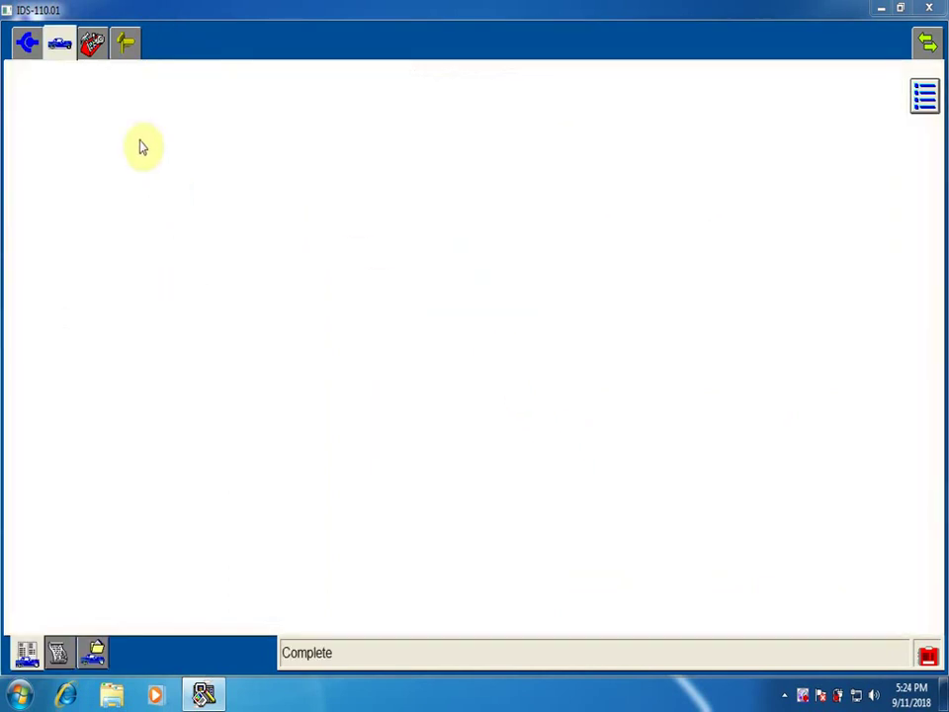
Step: Run a Self Test for All CMDTCs to read the vehicle's trouble codes, and exit the results
{"action": "left_click", "coordinate": [92, 43]}
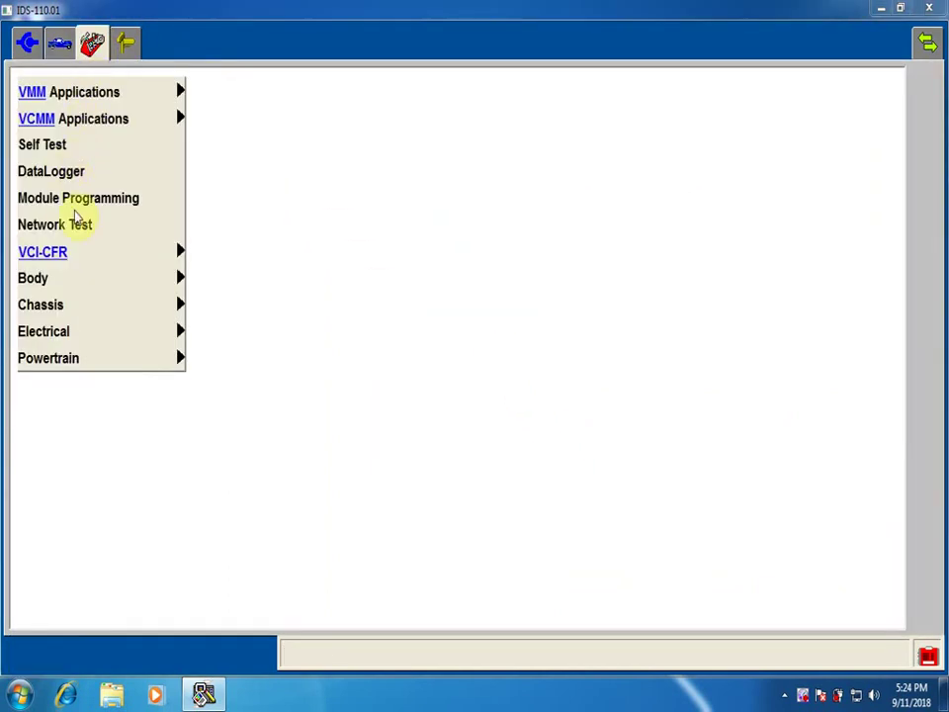
{"action": "left_click", "coordinate": [71, 150]}
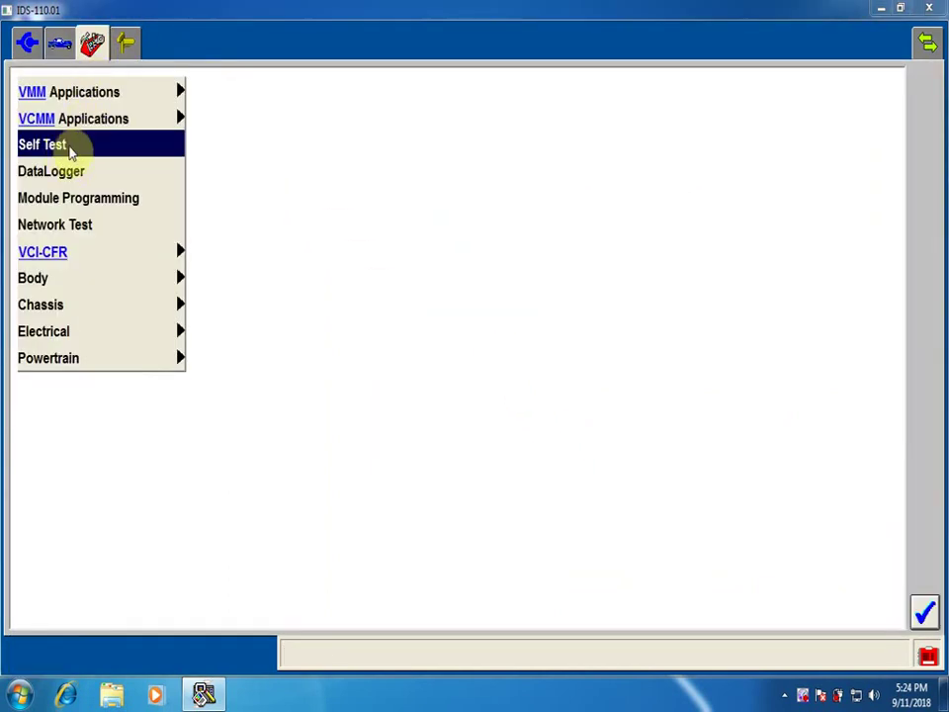
{"action": "left_click", "coordinate": [925, 612]}
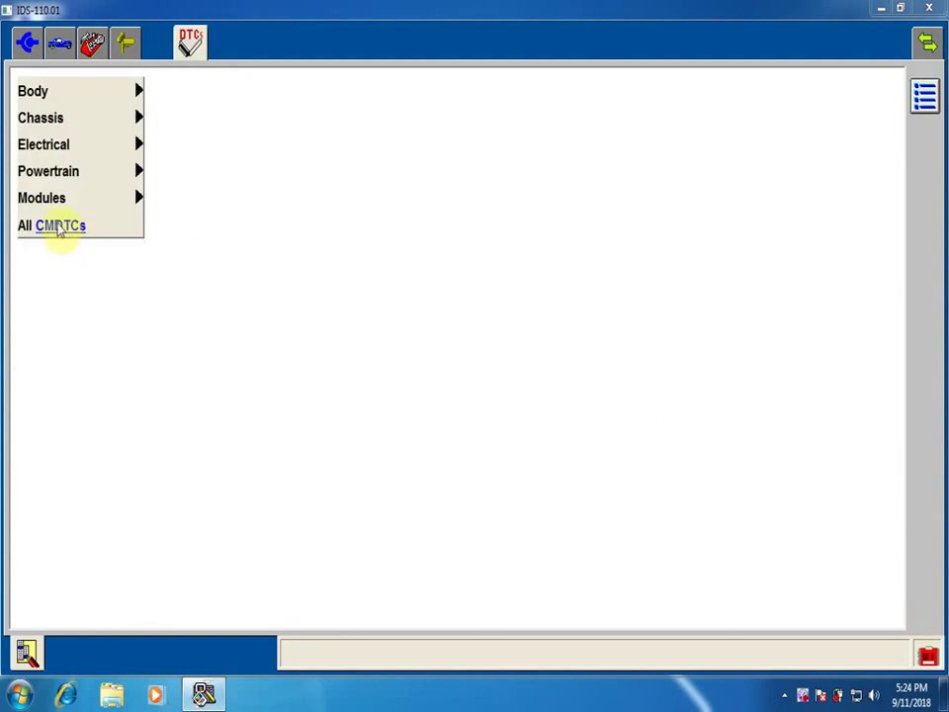
{"action": "left_click", "coordinate": [57, 228]}
{"action": "left_click", "coordinate": [923, 612]}
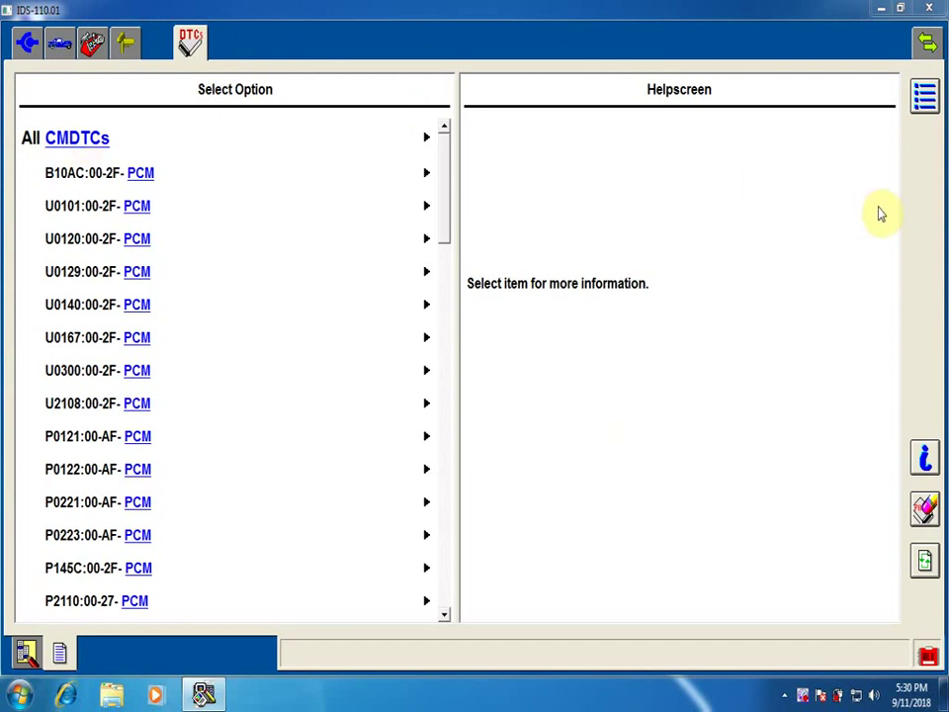
{"action": "left_click", "coordinate": [924, 96]}
{"action": "left_click", "coordinate": [383, 302]}
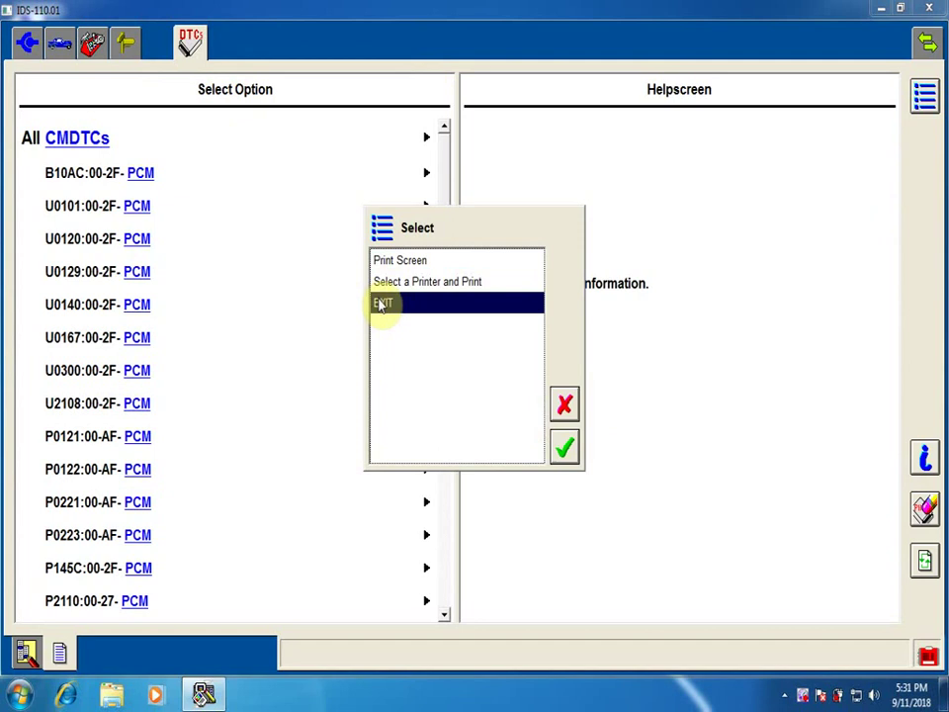
{"action": "left_click", "coordinate": [564, 448]}
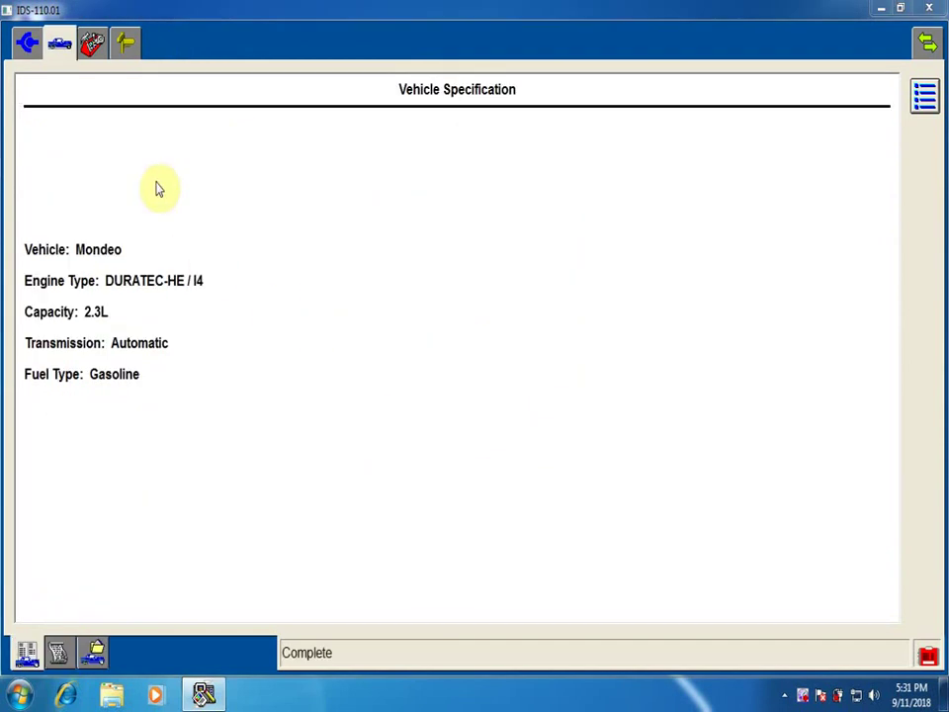
Step: Open the DataLogger for the Powertrain Engine, confirm the ignition is ON, and display the preselected parameters as live data
{"action": "left_click", "coordinate": [93, 45]}
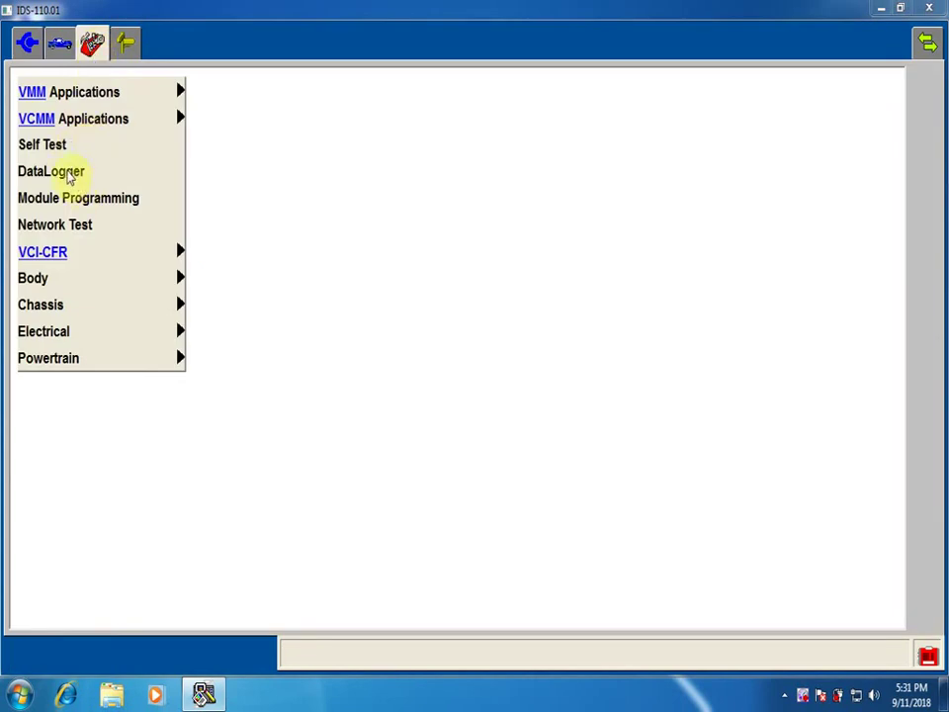
{"action": "left_click", "coordinate": [69, 176]}
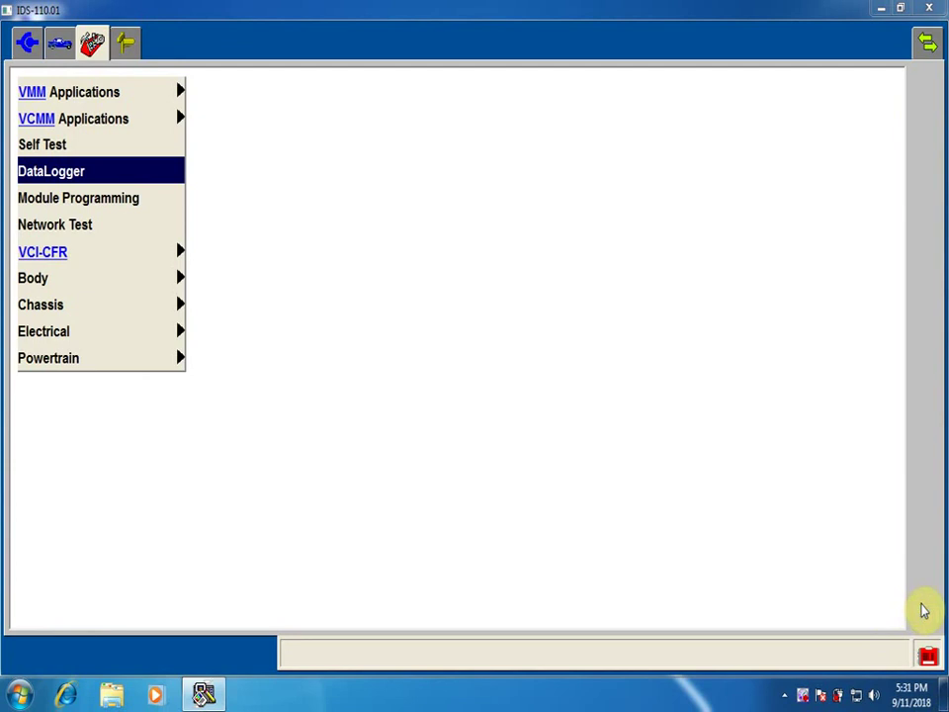
{"action": "left_click", "coordinate": [922, 607]}
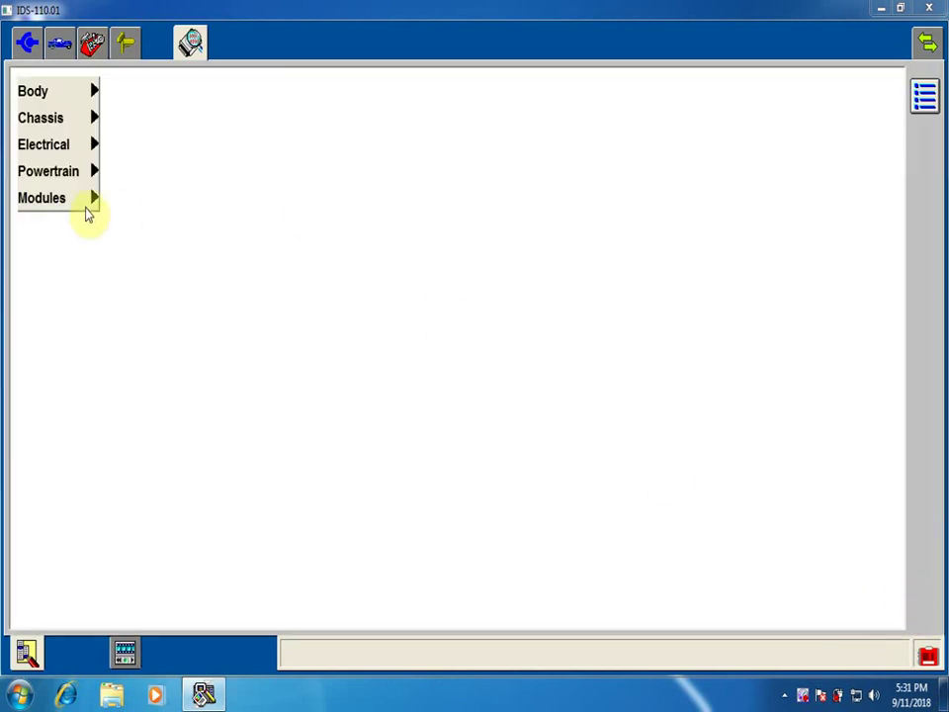
{"action": "left_click", "coordinate": [71, 170]}
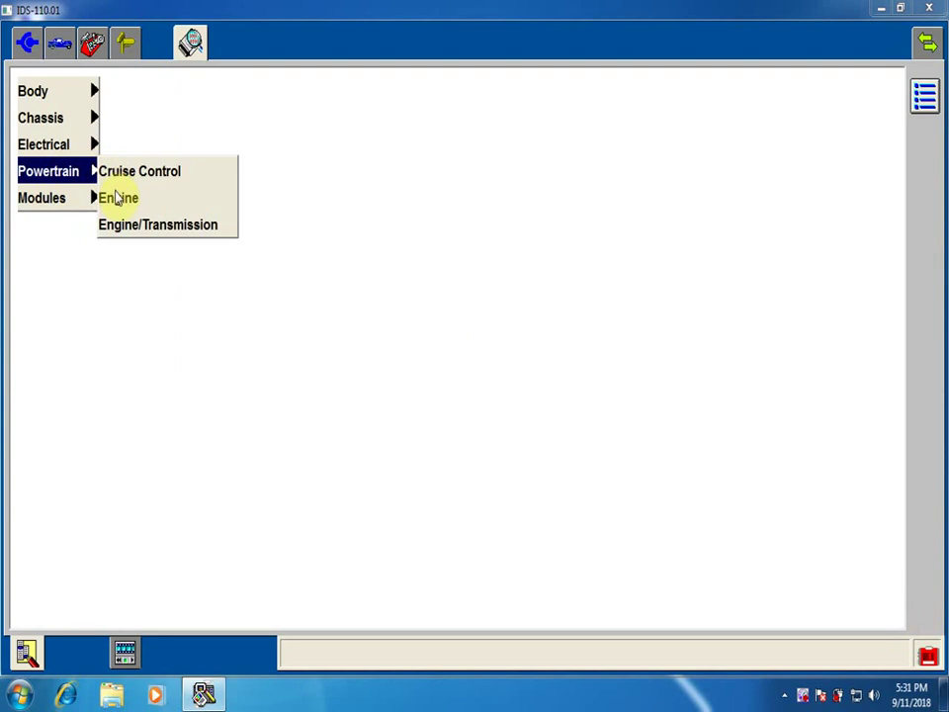
{"action": "left_click", "coordinate": [119, 199]}
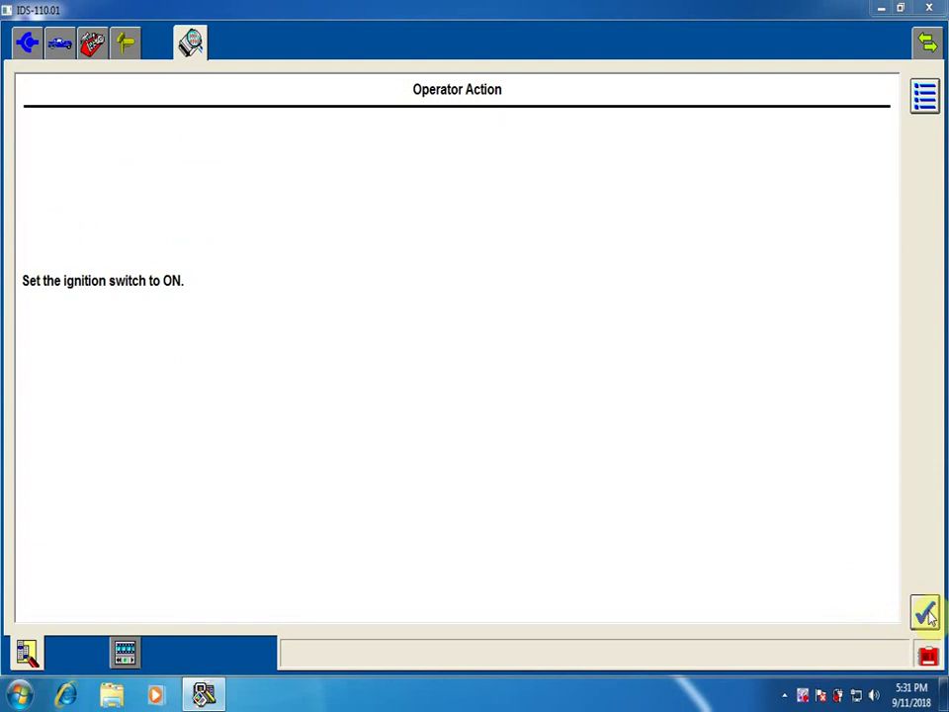
{"action": "left_click", "coordinate": [927, 614]}
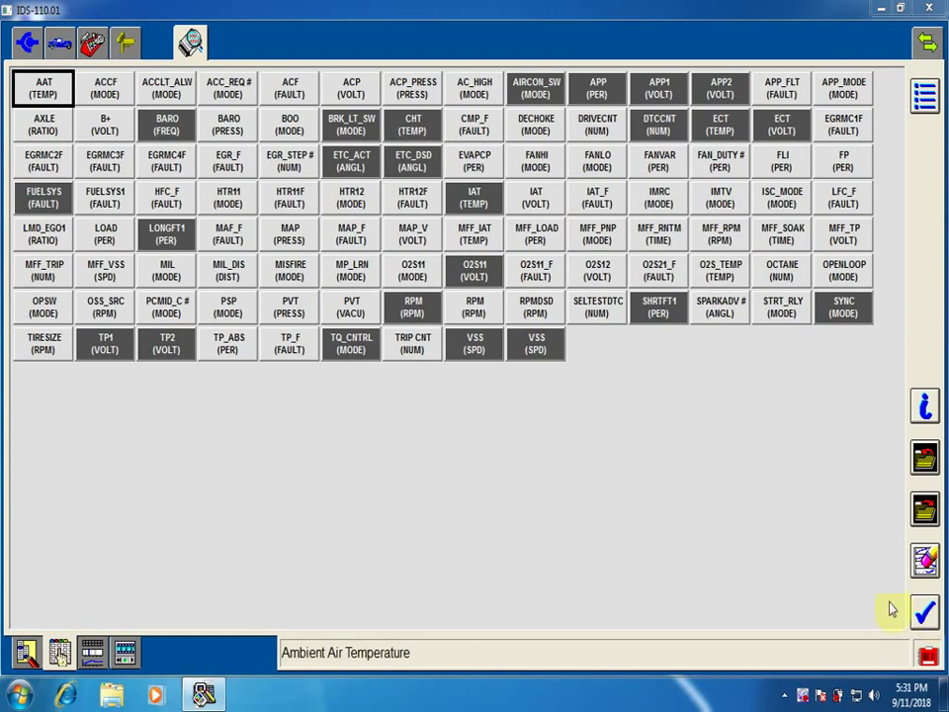
{"action": "left_click", "coordinate": [919, 615]}
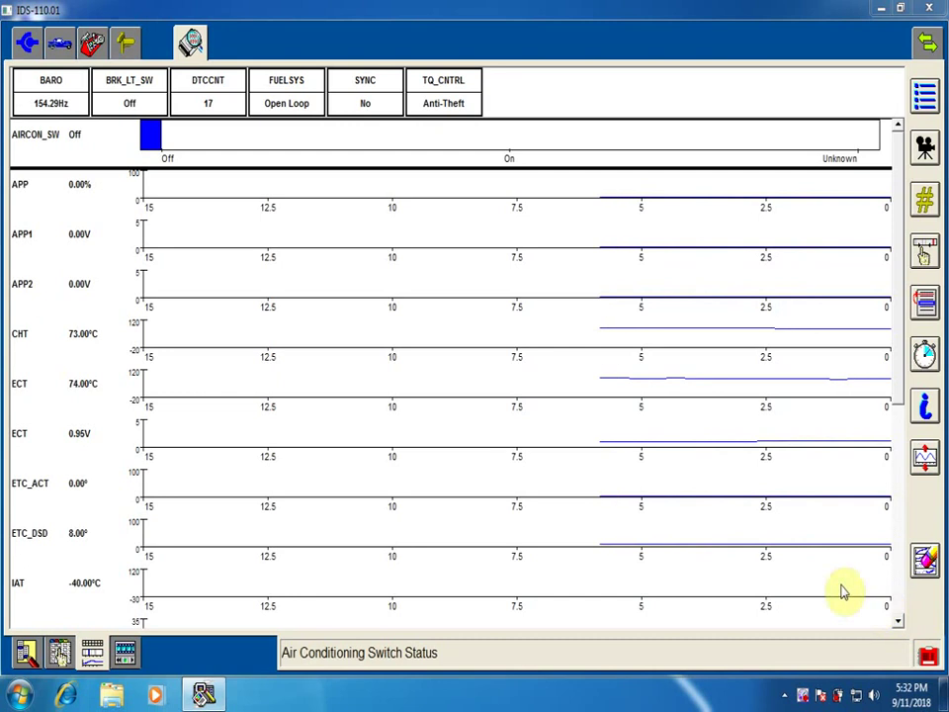
Step: Exit the DataLogger and close the diagnostic tester, confirming the exit
{"action": "left_click", "coordinate": [925, 95]}
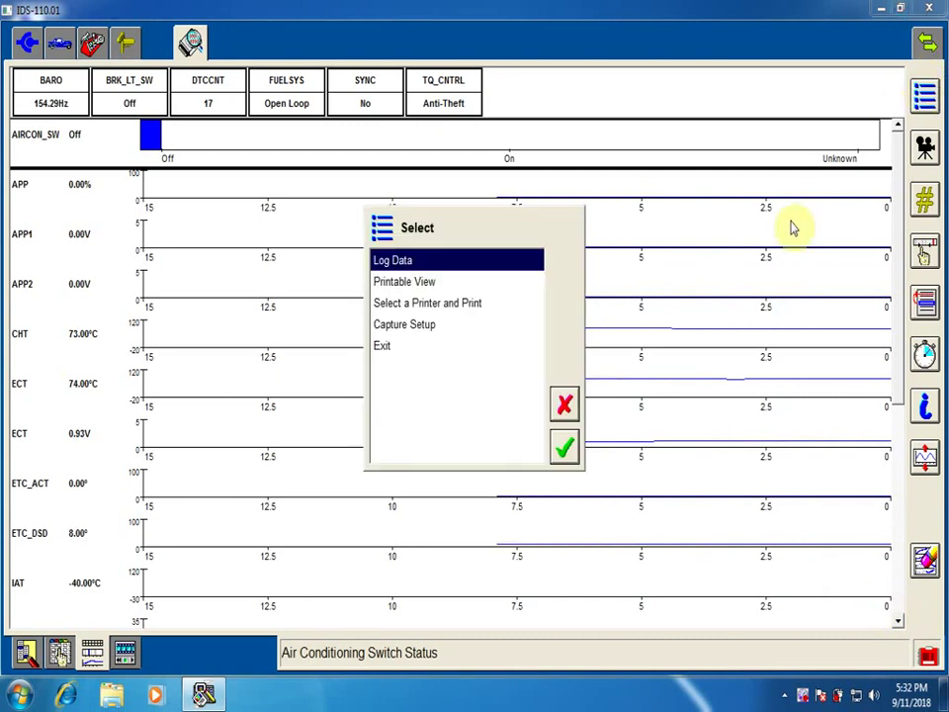
{"action": "left_click", "coordinate": [385, 346]}
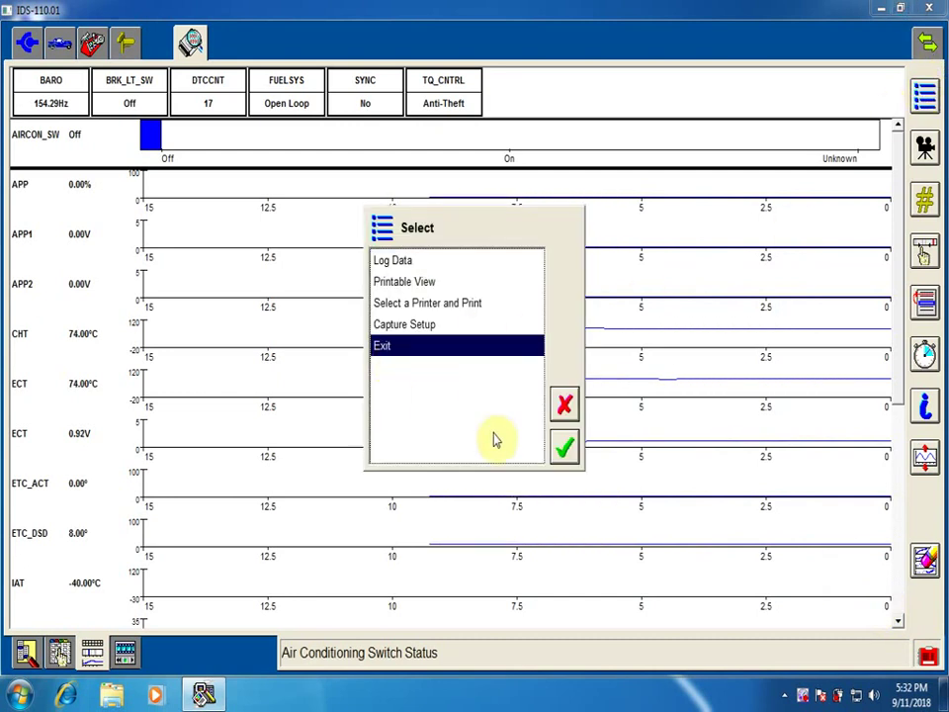
{"action": "left_click", "coordinate": [562, 449]}
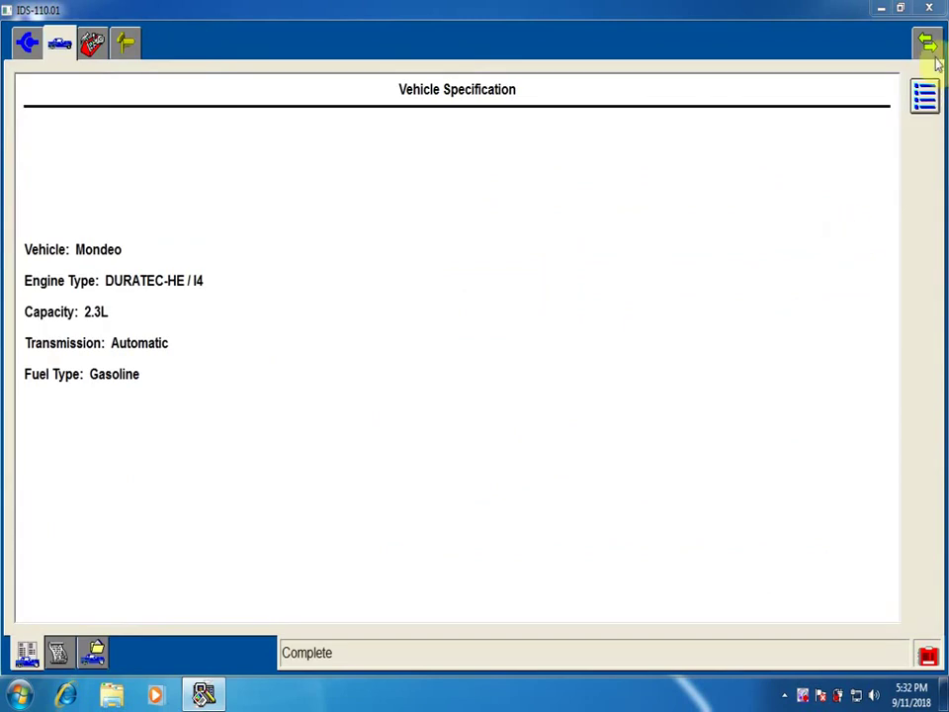
{"action": "left_click", "coordinate": [928, 43]}
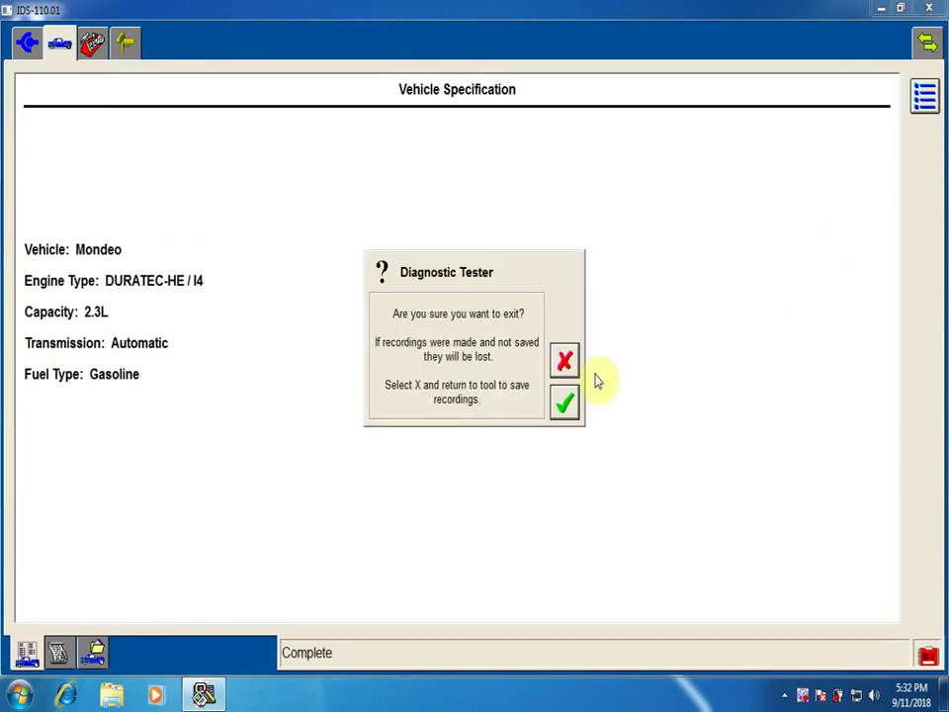
{"action": "left_click", "coordinate": [566, 402]}
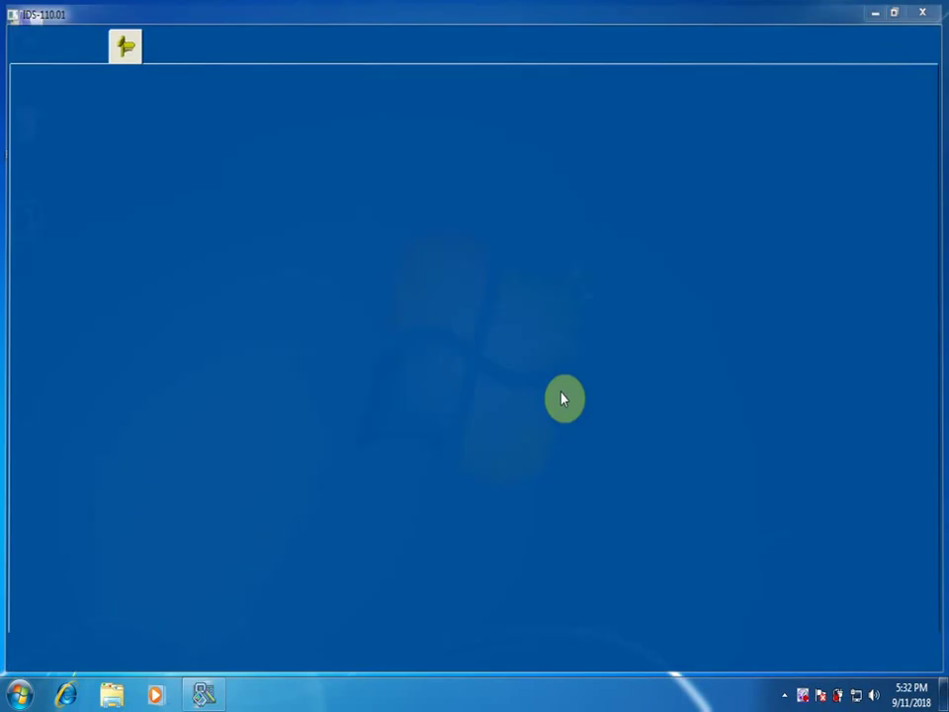